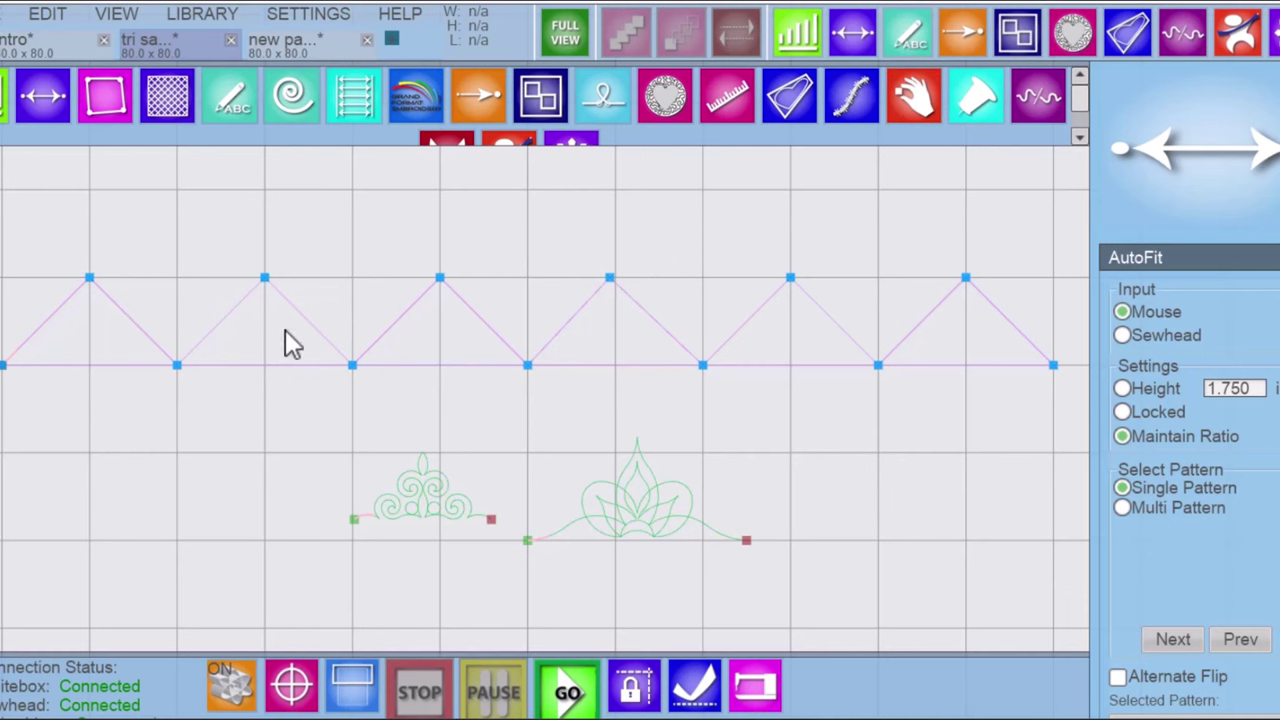
# Step: Zoom and pan to center the triangle row and its patterns in view
pyautogui.scroll(3, 601, 268)
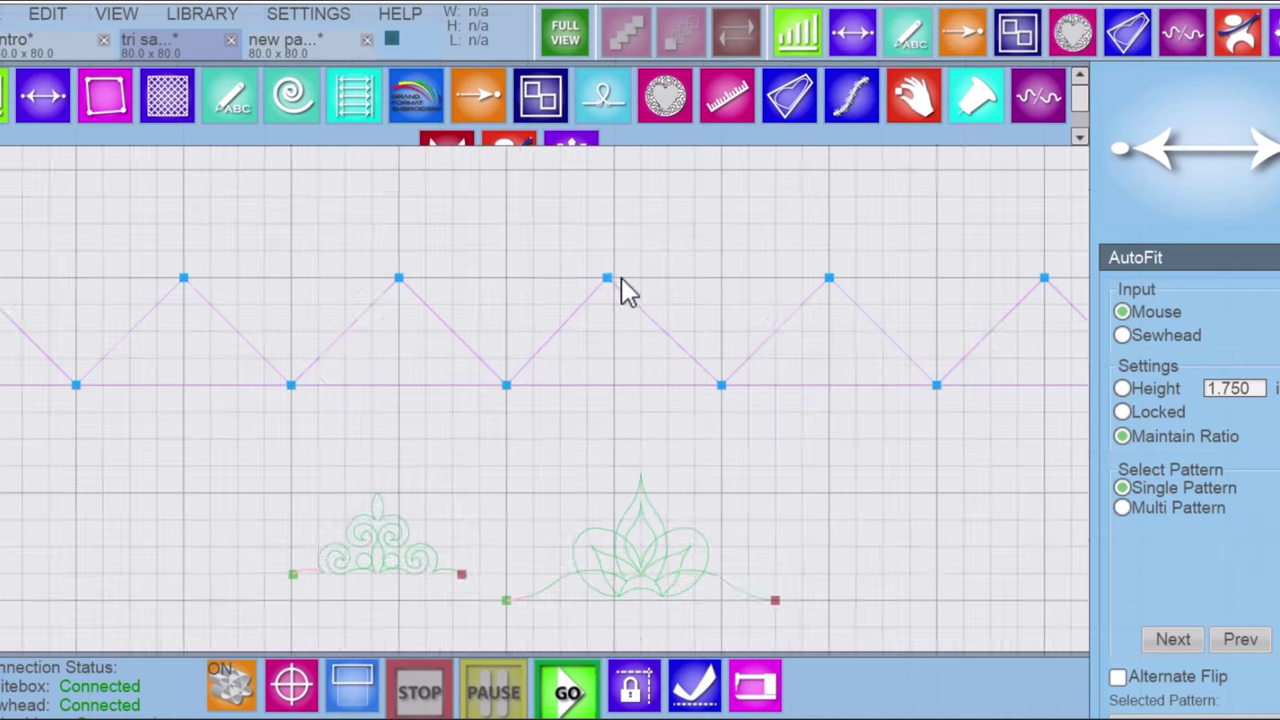
pyautogui.scroll(-2, 597, 284)
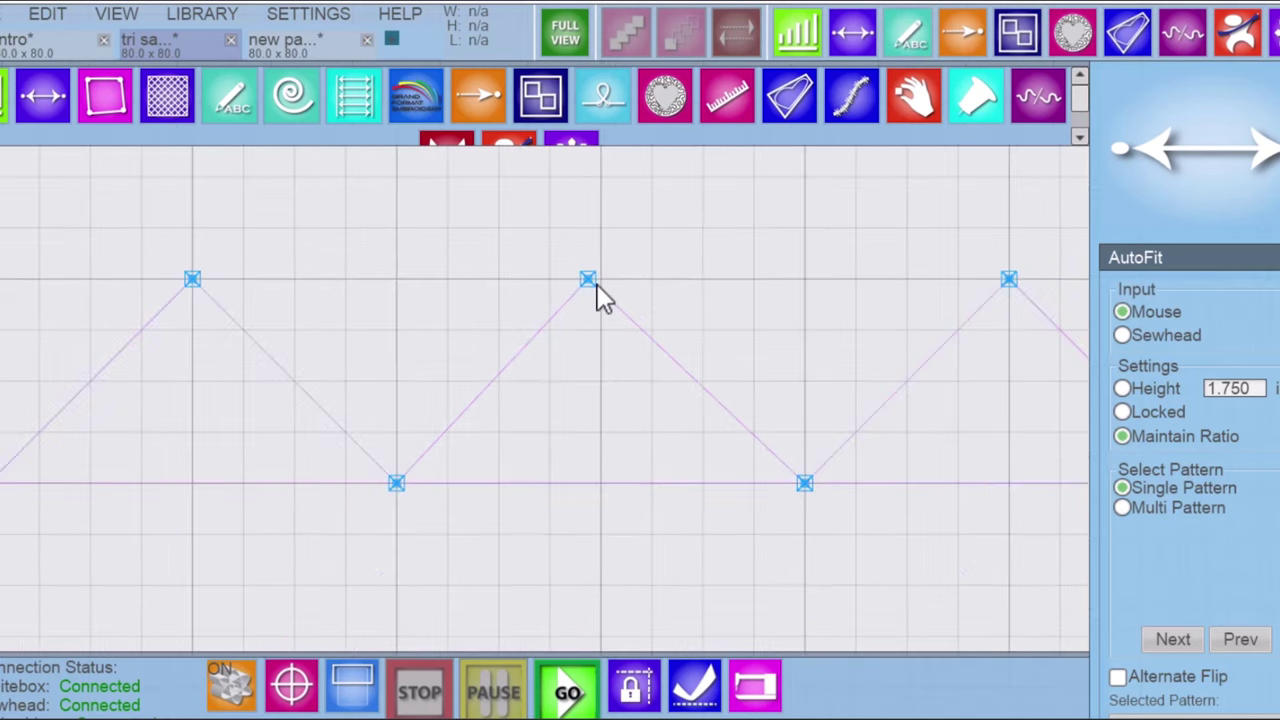
pyautogui.scroll(-1, 542, 326)
pyautogui.scroll(-1, 542, 326)
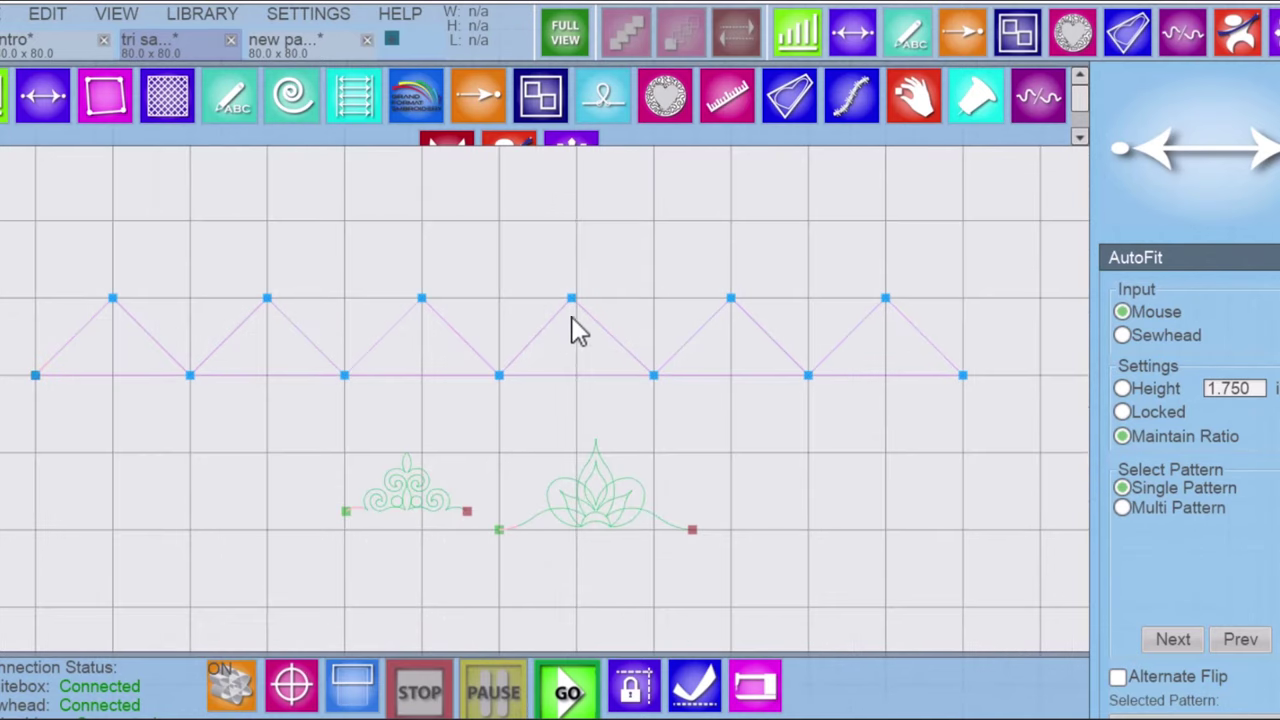
pyautogui.moveTo(566, 309); pyautogui.dragTo(620, 300)
pyautogui.scroll(1, 632, 316)
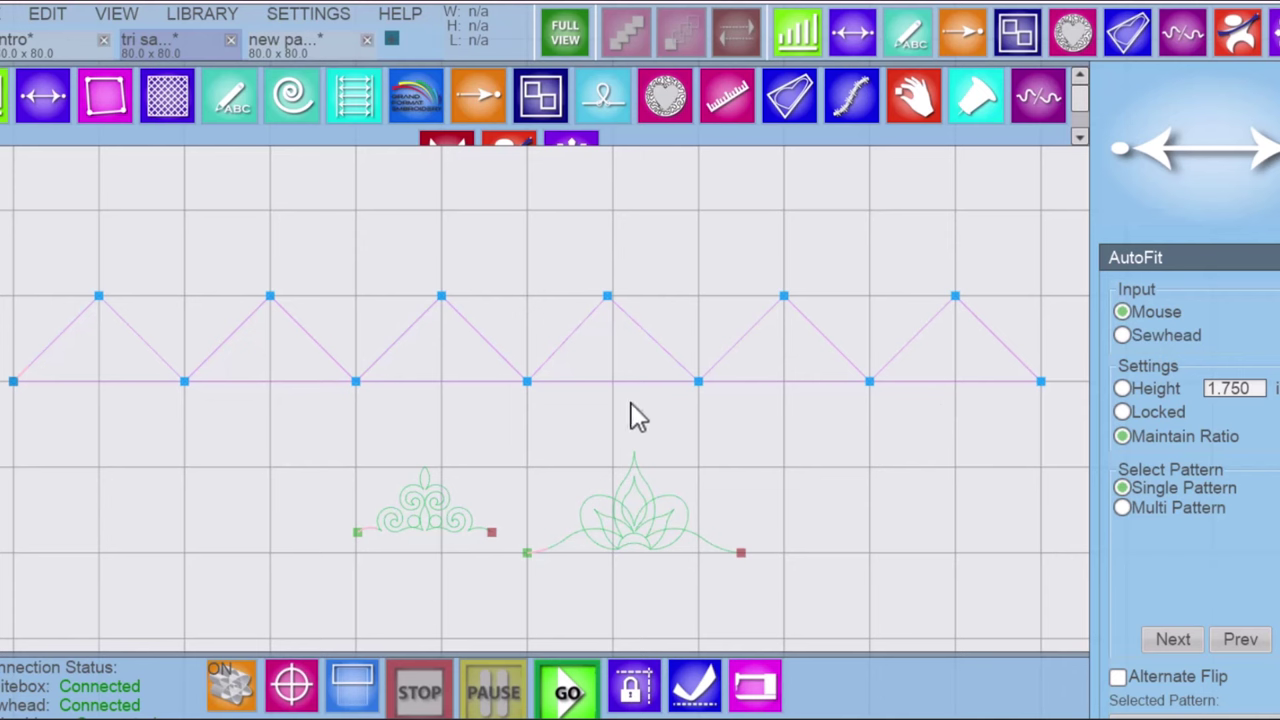
# Step: Switch AutoFit to Multi Pattern and add Curl 2 P2P Tri and adena-triangle-p2p
pyautogui.click(1176, 517)
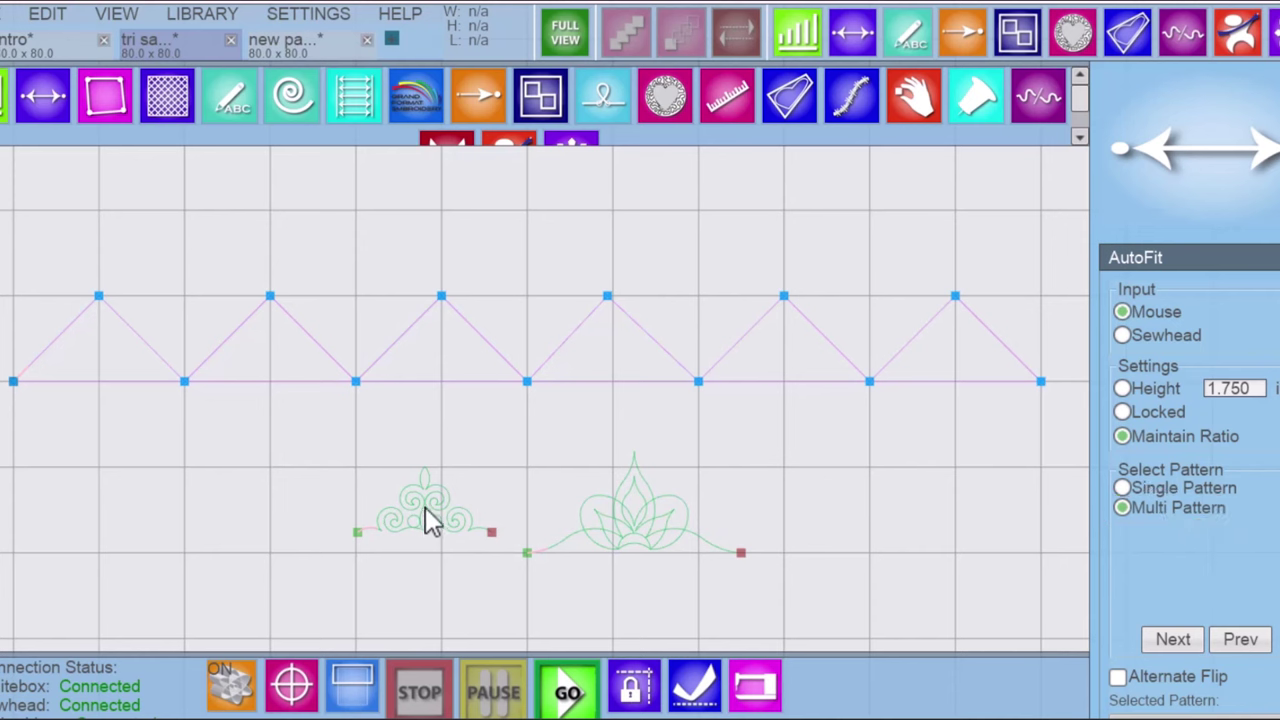
pyautogui.click(427, 505)
pyautogui.click(631, 516)
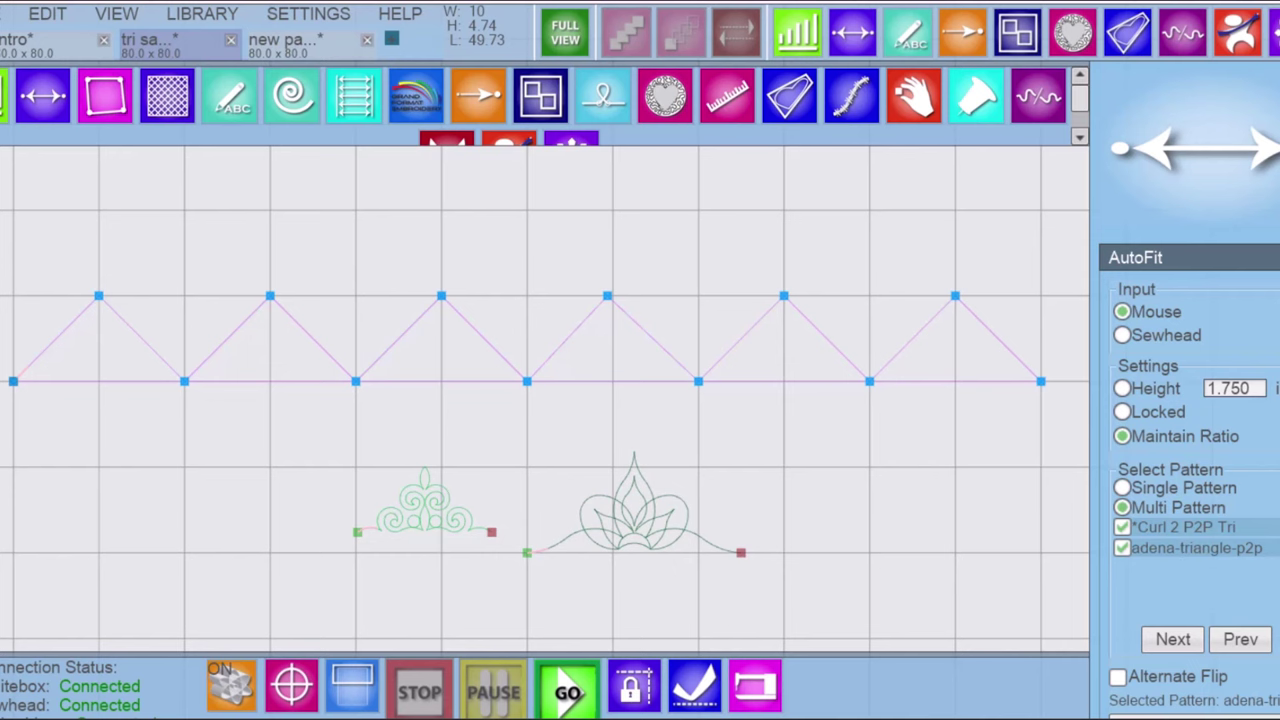
pyautogui.scroll(-2, 1190, 500)
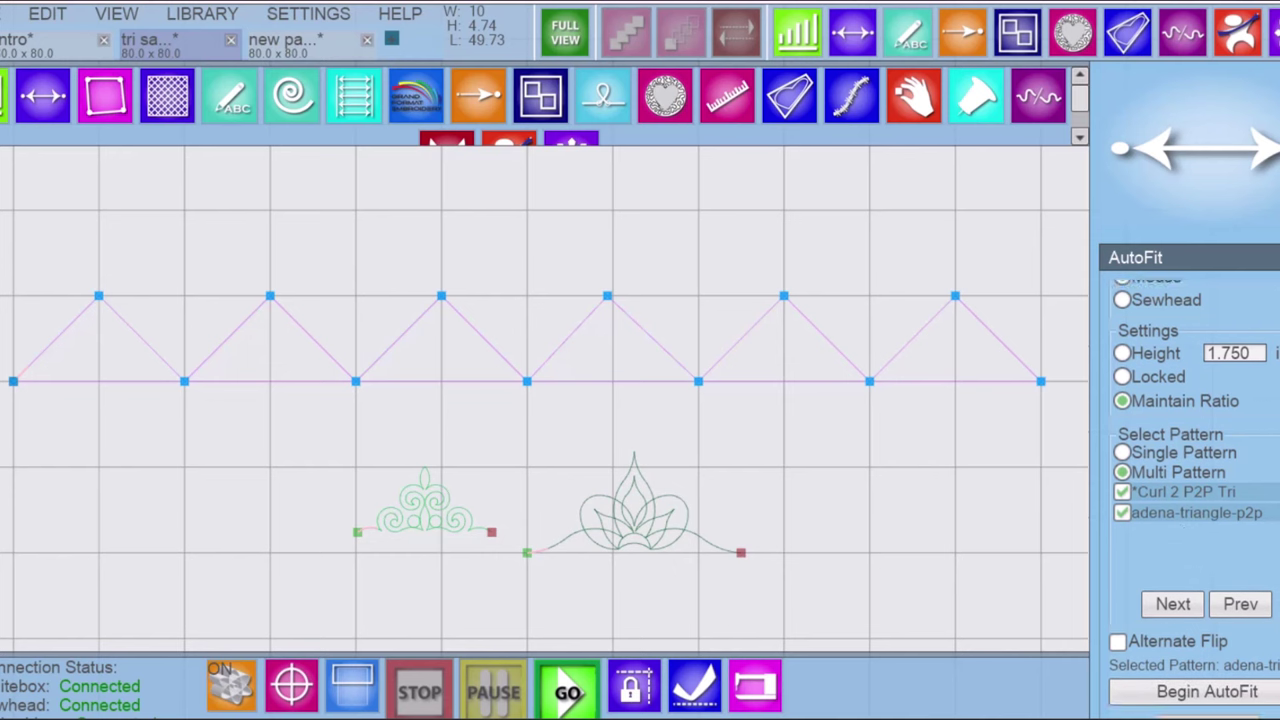
# Step: Run AutoFit from the leftmost base corner across six triangles, alternating curl and lotus
pyautogui.click(1240, 676)
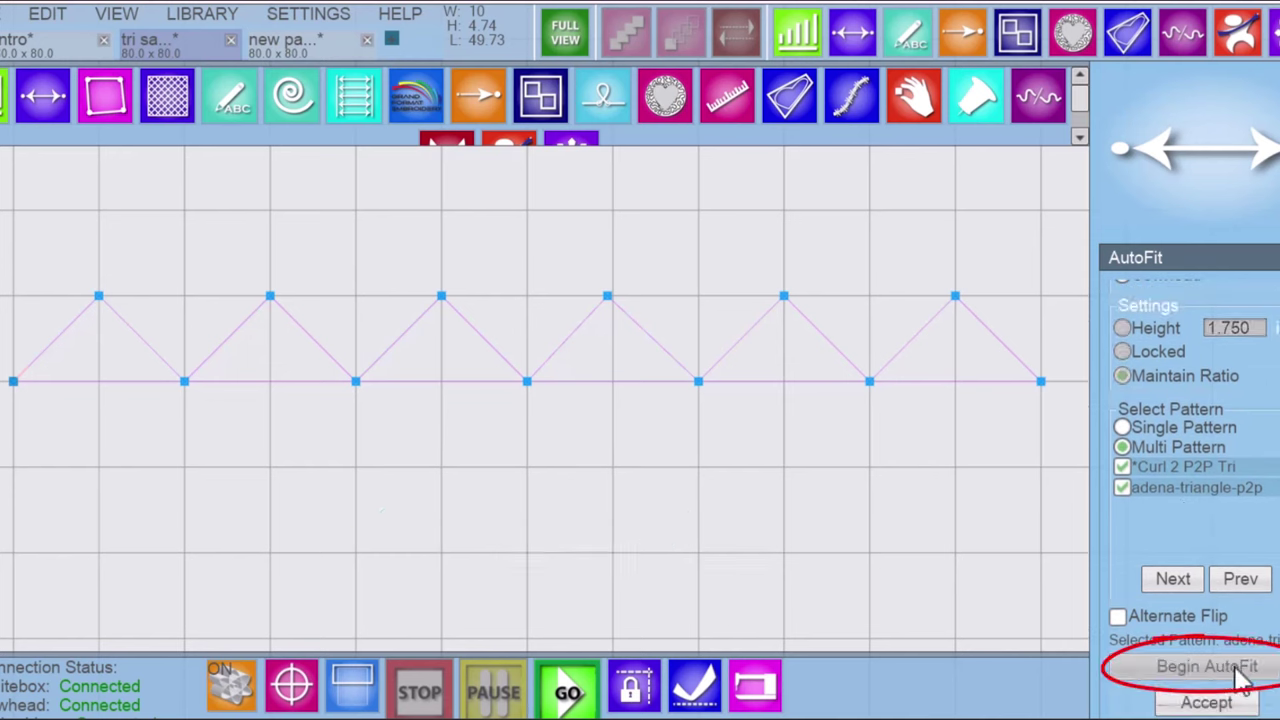
pyautogui.click(13, 381)
pyautogui.click(185, 381)
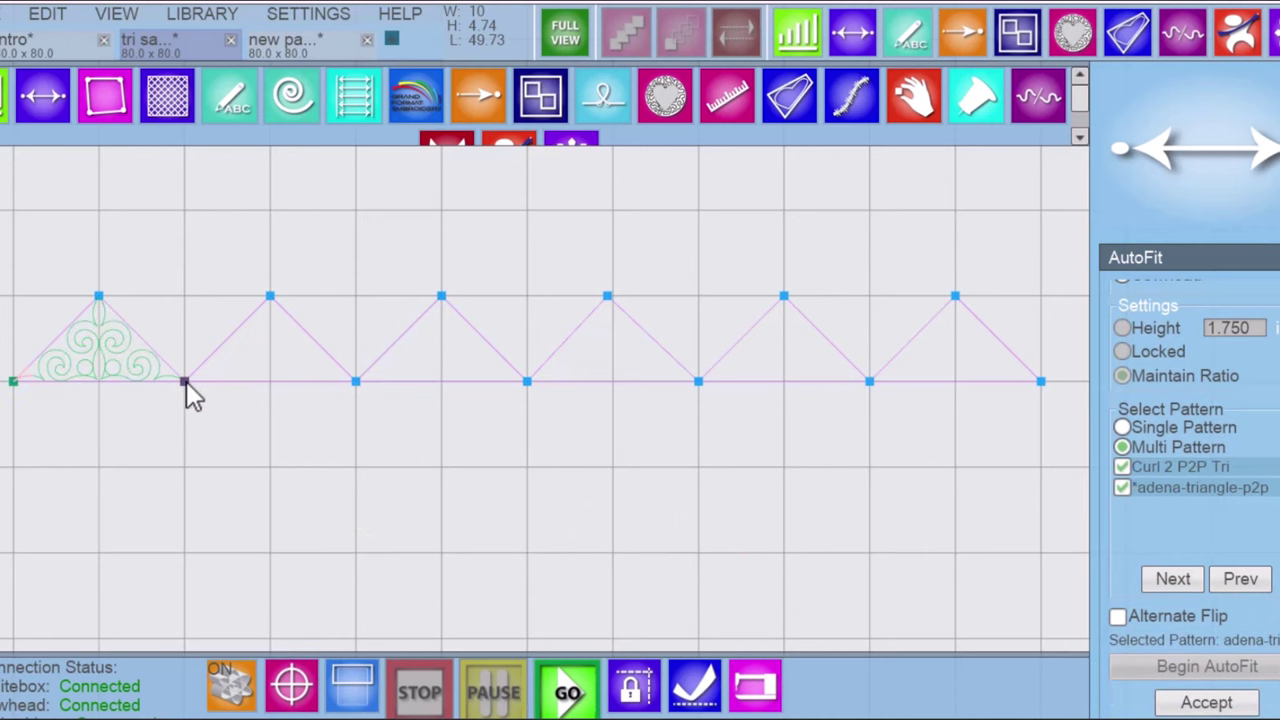
pyautogui.click(357, 382)
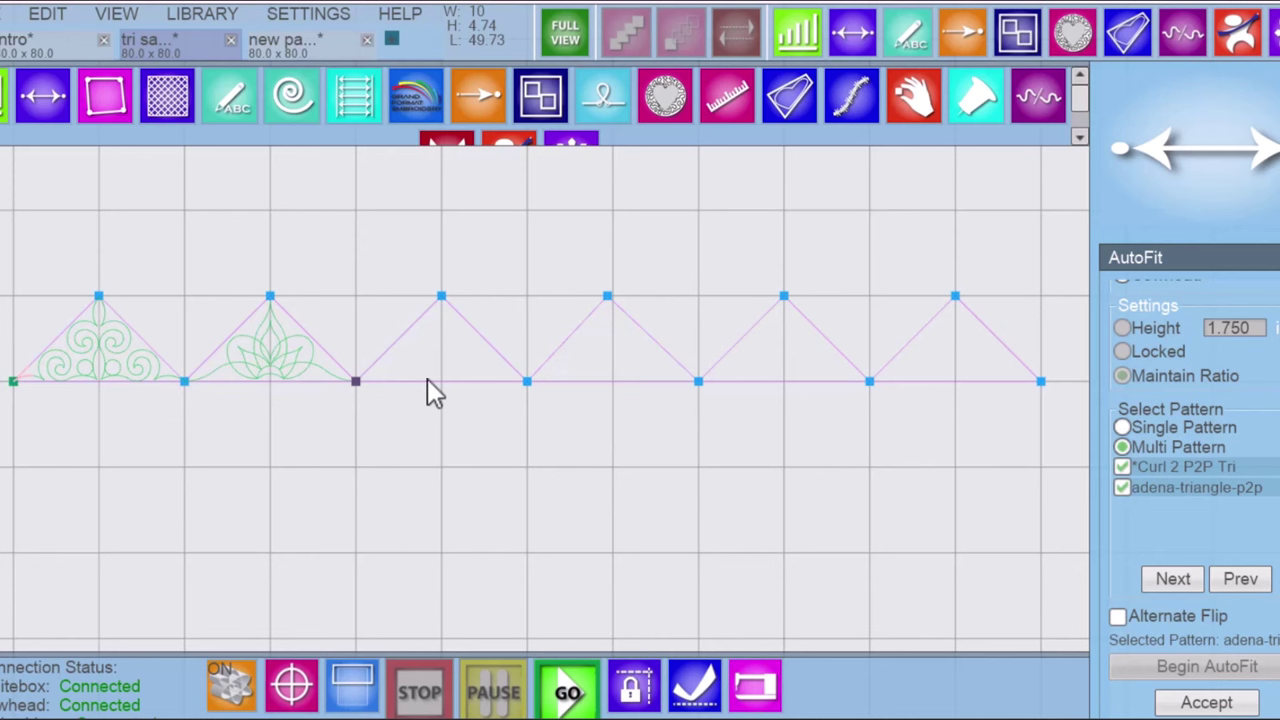
pyautogui.click(527, 382)
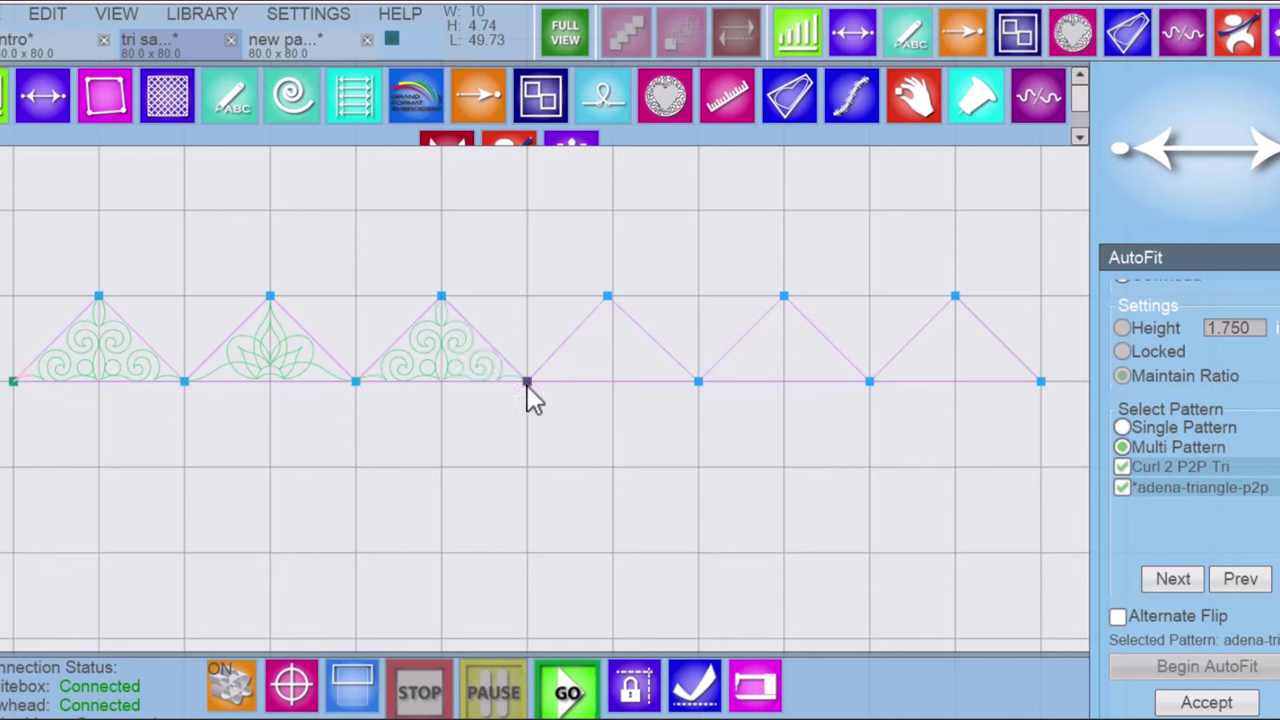
pyautogui.click(699, 382)
pyautogui.click(869, 382)
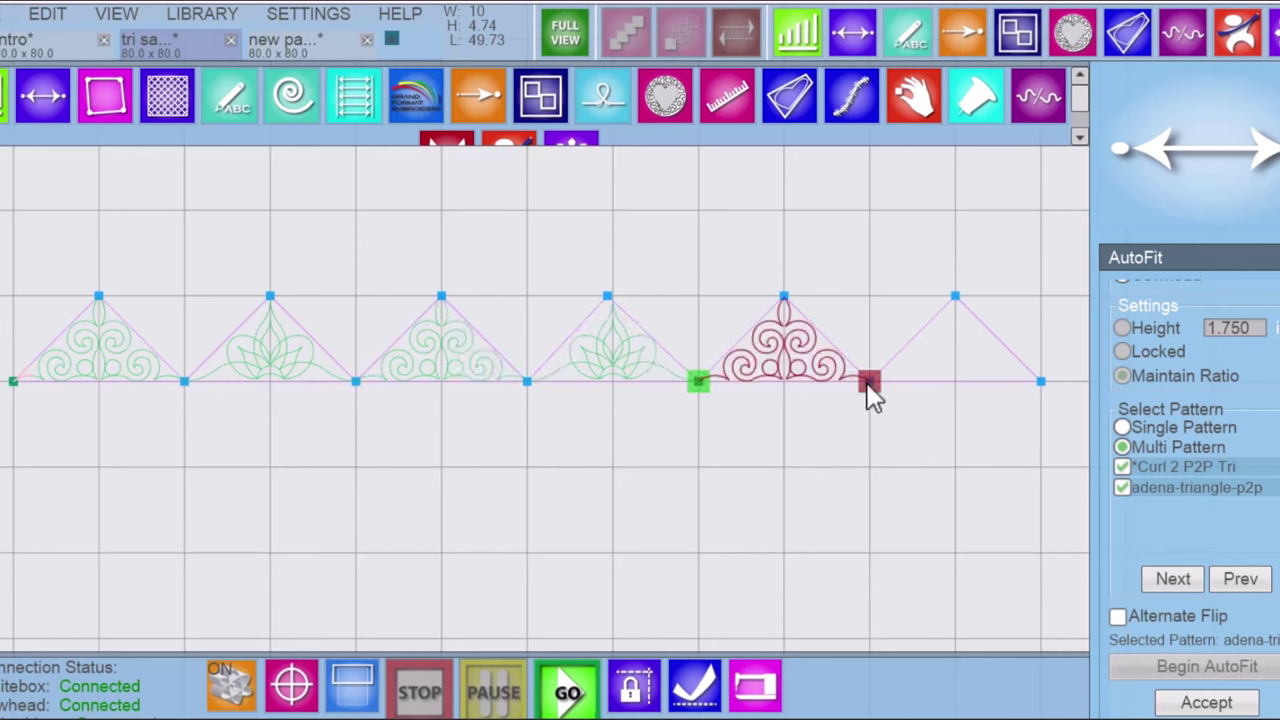
pyautogui.click(1041, 382)
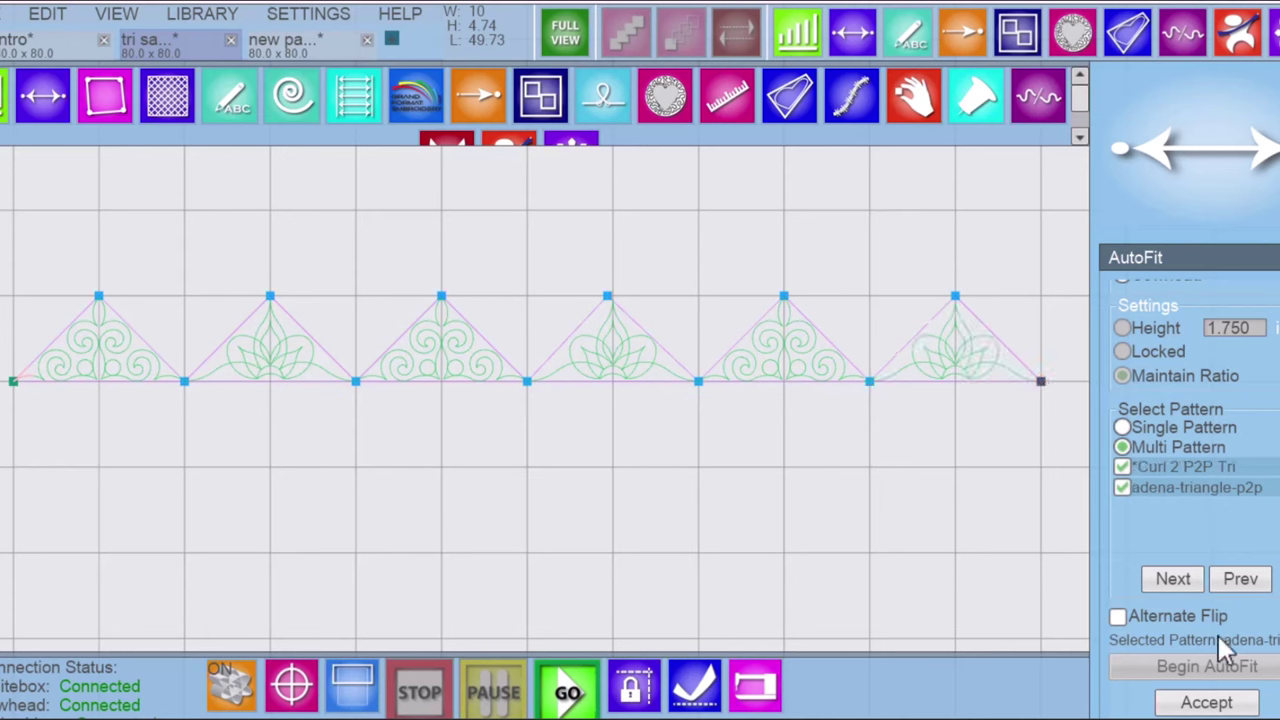
pyautogui.scroll(-1, 1230, 640)
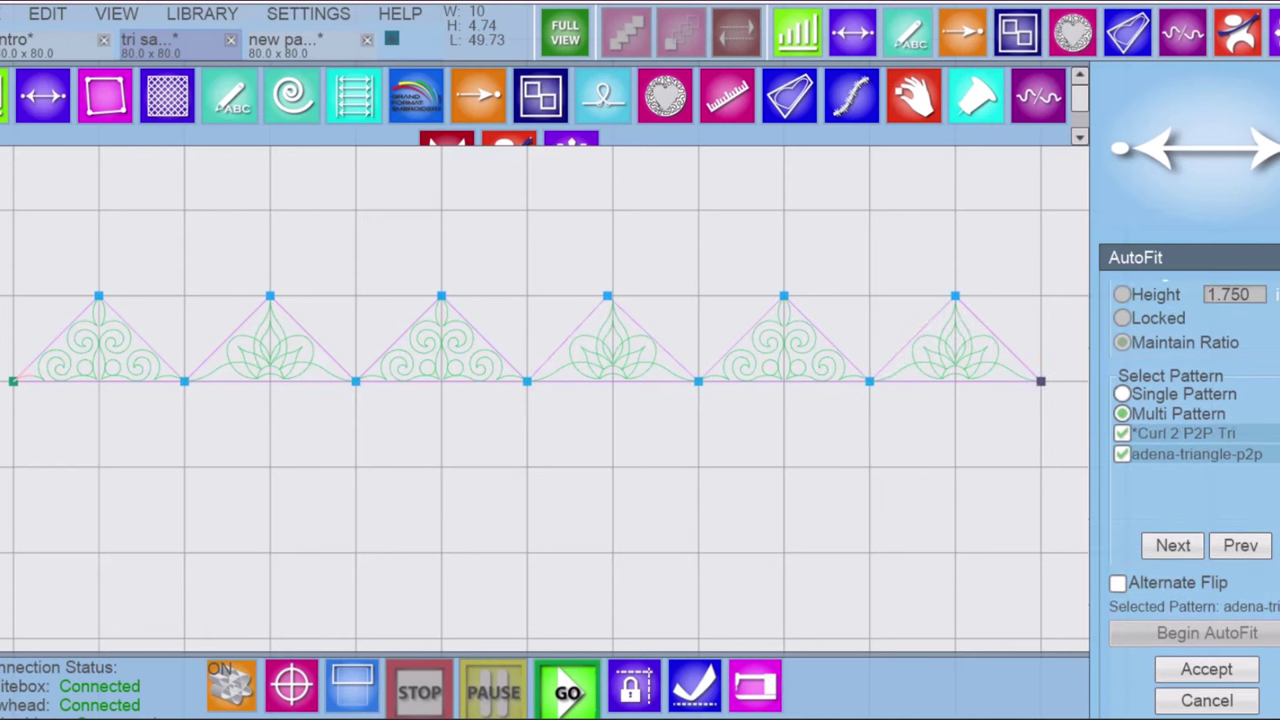
# Step: Accept the AutoFit result and check the row's size (about 48 by 3.923) in Transform
pyautogui.click(1222, 684)
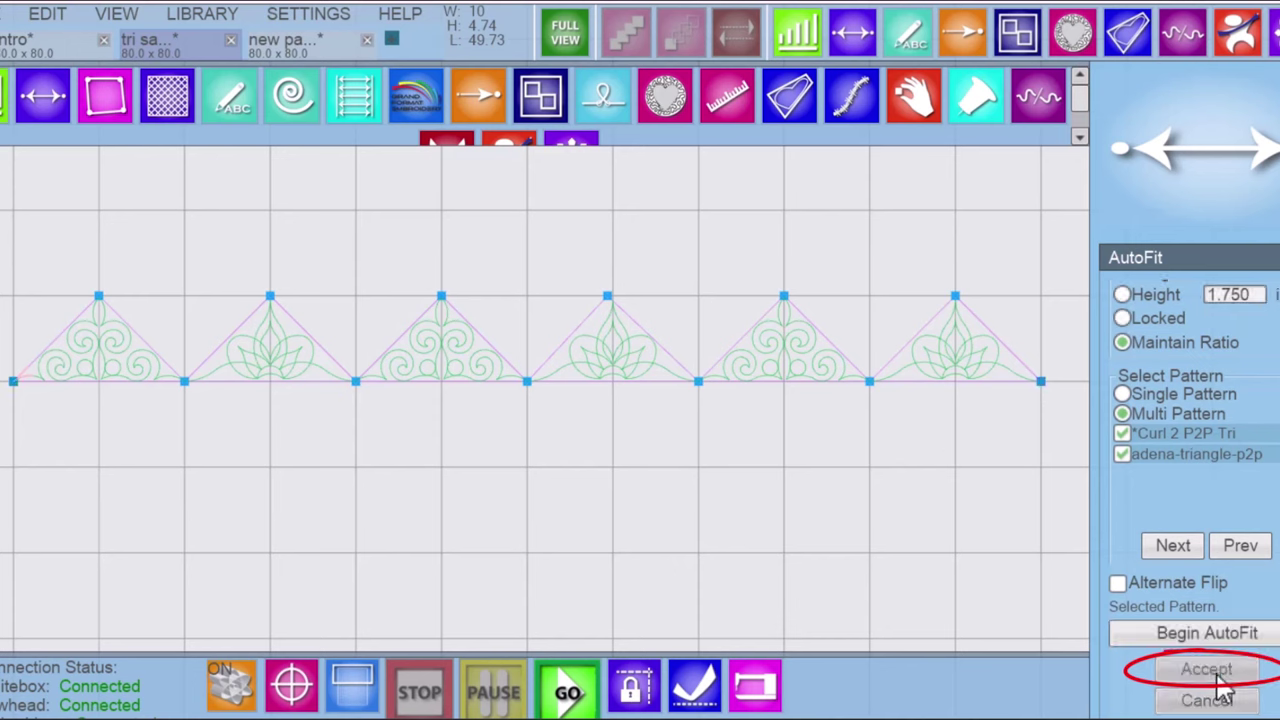
pyautogui.click(1243, 40)
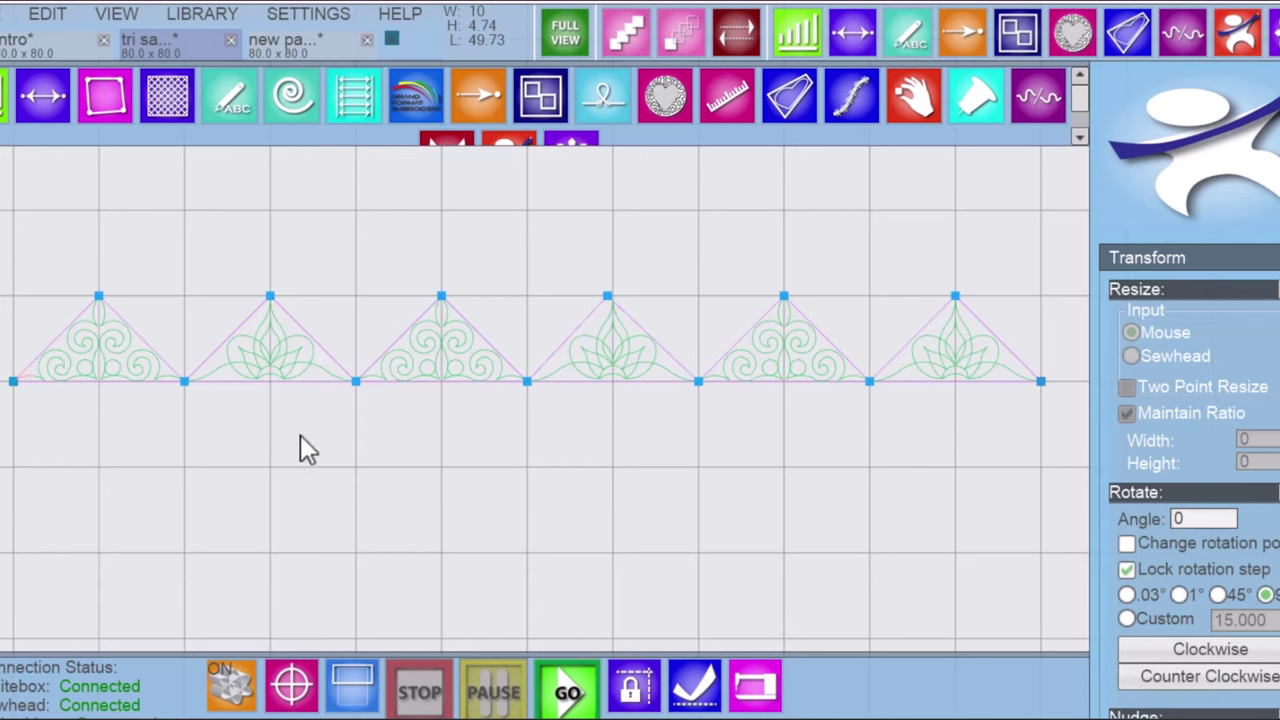
pyautogui.click(414, 362)
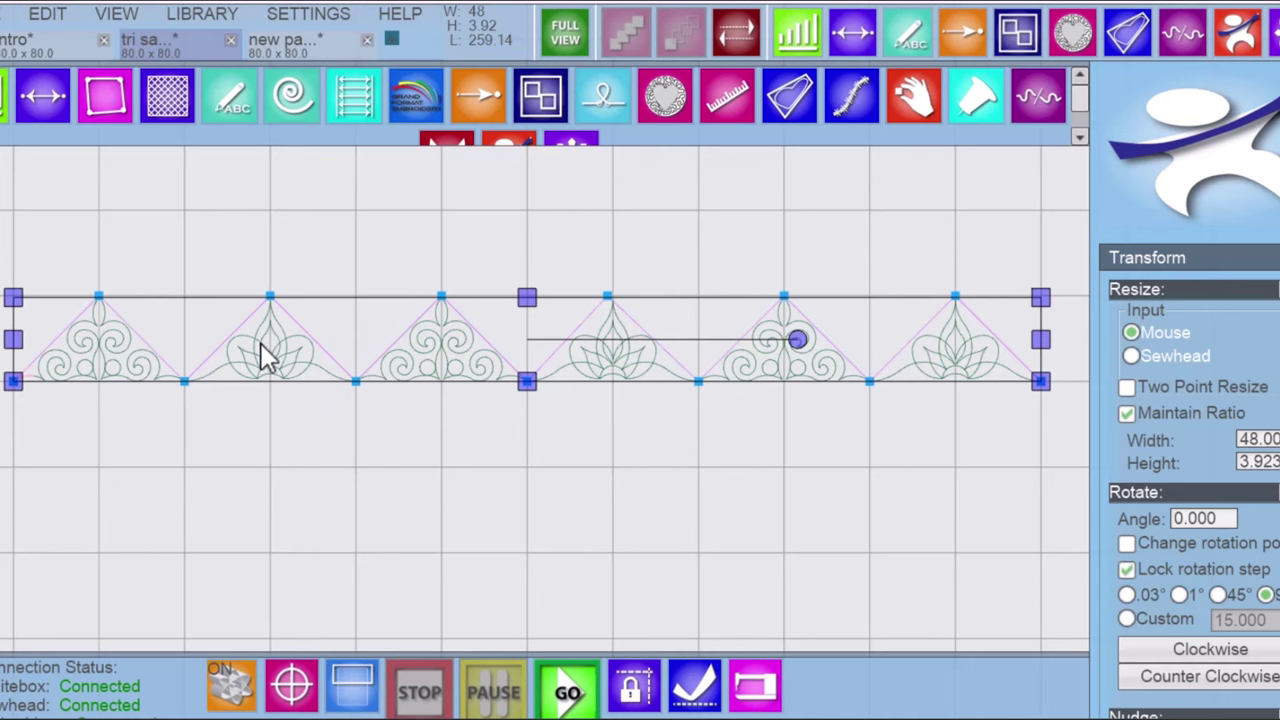
pyautogui.click(491, 462)
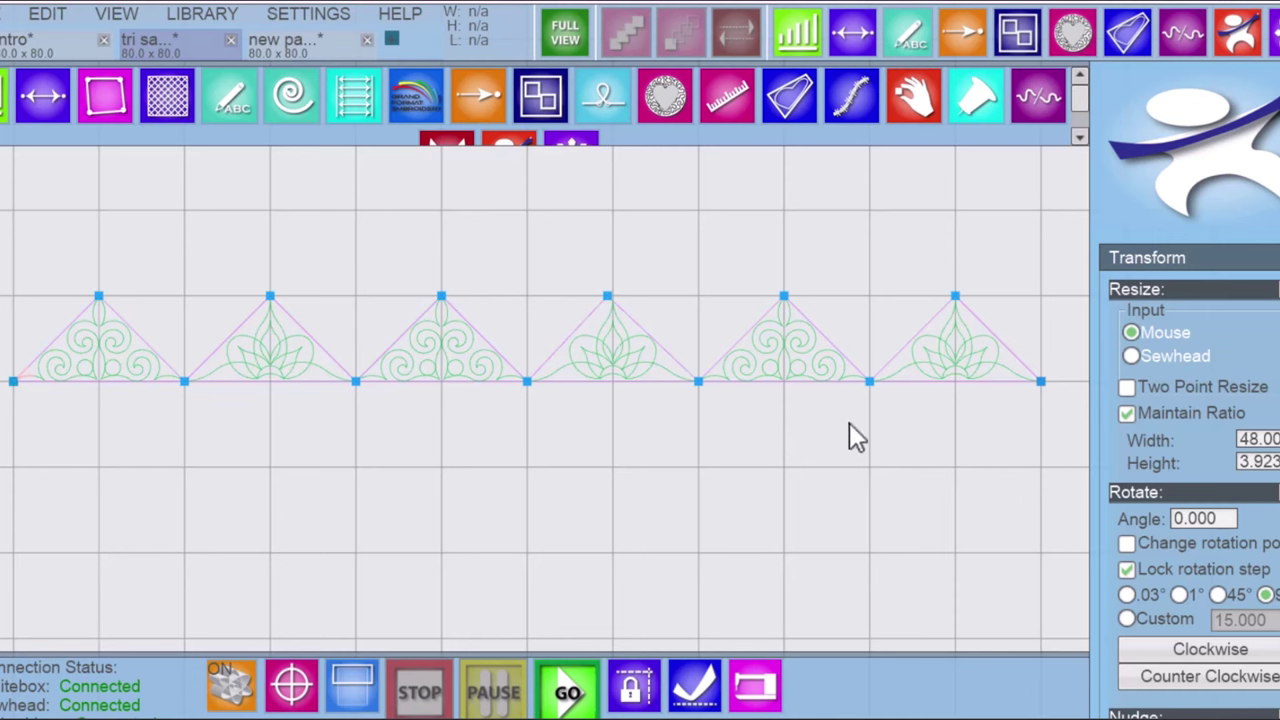
# Step: Open the Group Manager from the canvas context menu, then move it up and narrow it
pyautogui.rightClick(927, 443)
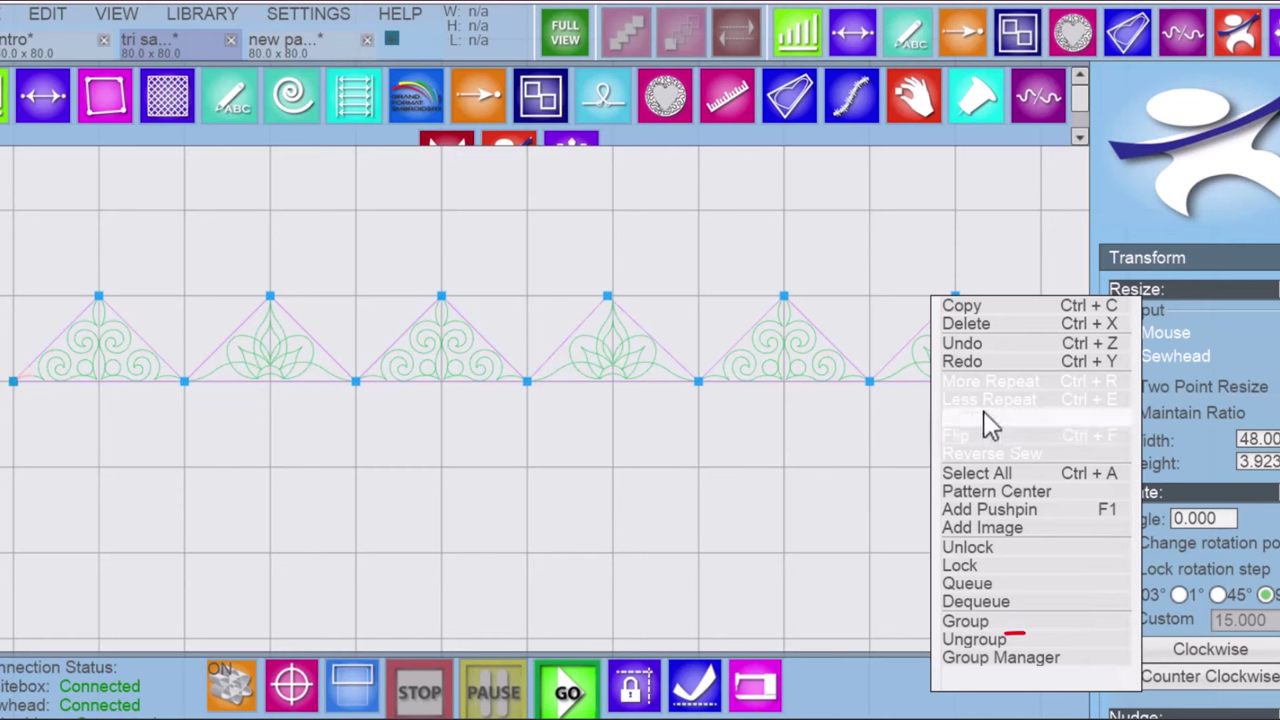
pyautogui.click(1027, 676)
pyautogui.moveTo(979, 456); pyautogui.dragTo(977, 368)
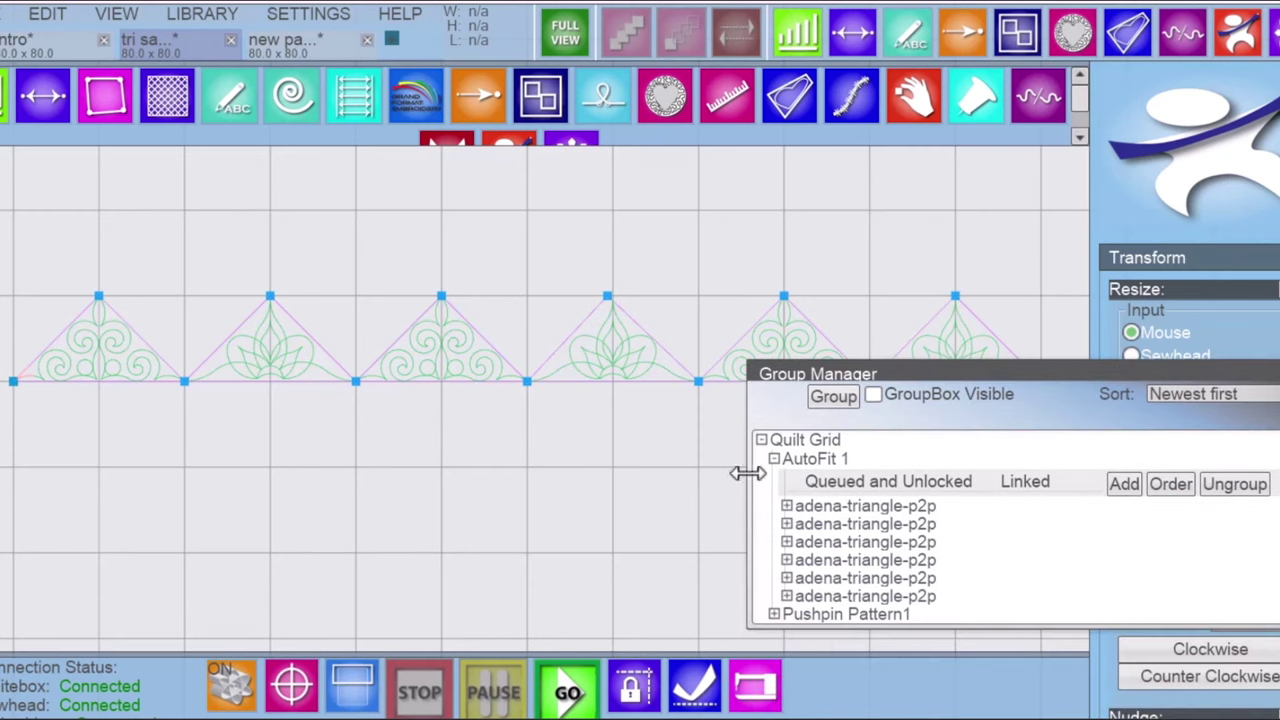
pyautogui.moveTo(743, 471); pyautogui.dragTo(966, 456)
pyautogui.moveTo(1079, 369); pyautogui.dragTo(1084, 312)
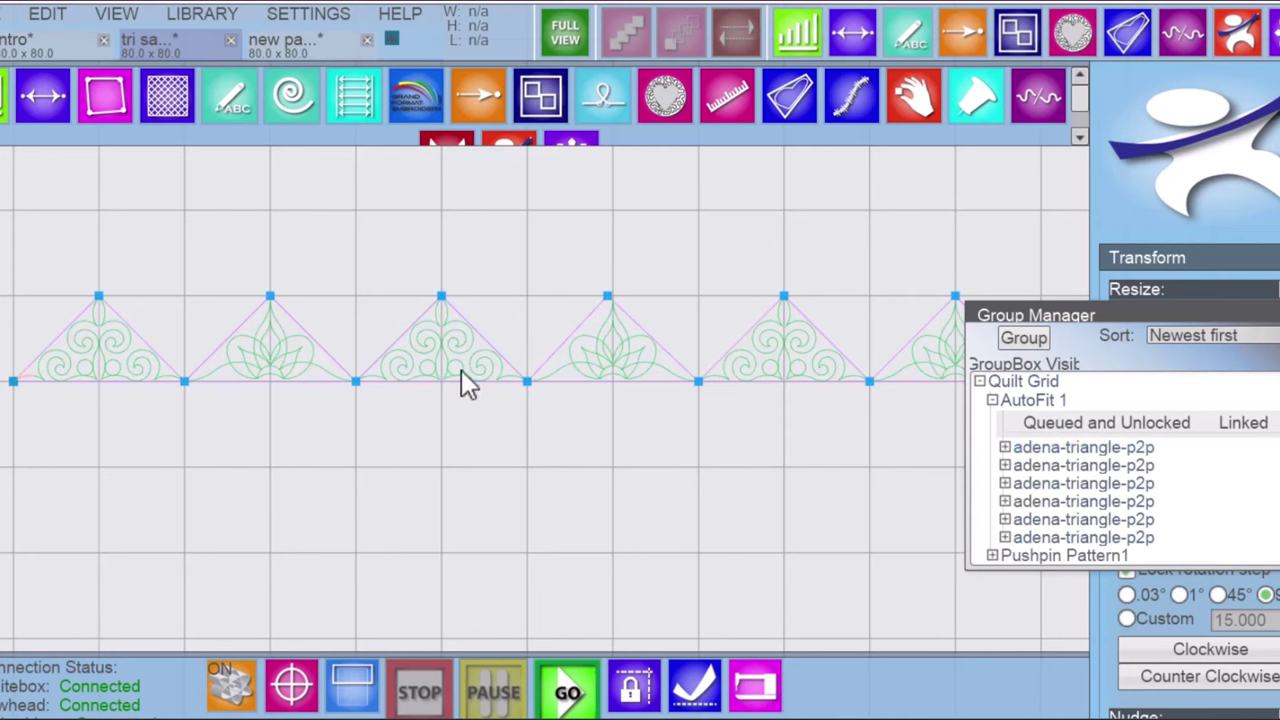
# Step: Select one lotus pattern from the AutoFit group and stretch it upward toward the apex
pyautogui.click(1055, 467)
pyautogui.moveTo(1060, 474); pyautogui.dragTo(618, 318)
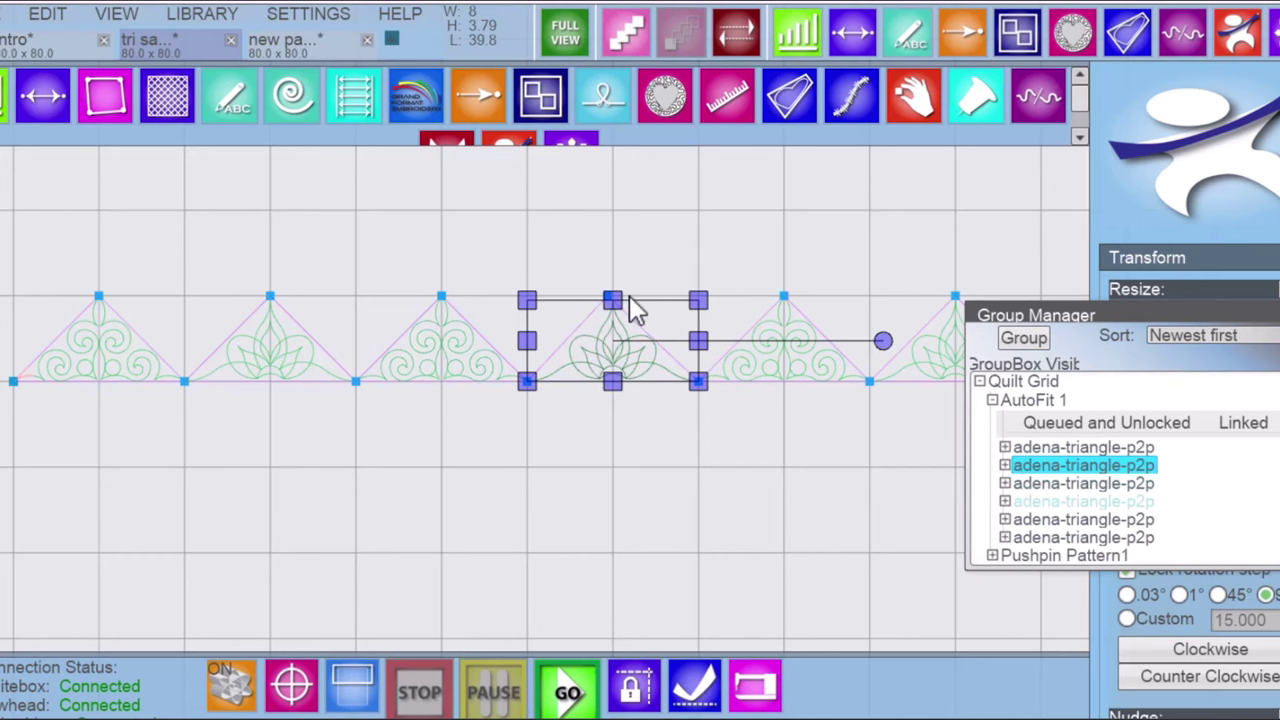
pyautogui.scroll(5, 629, 295)
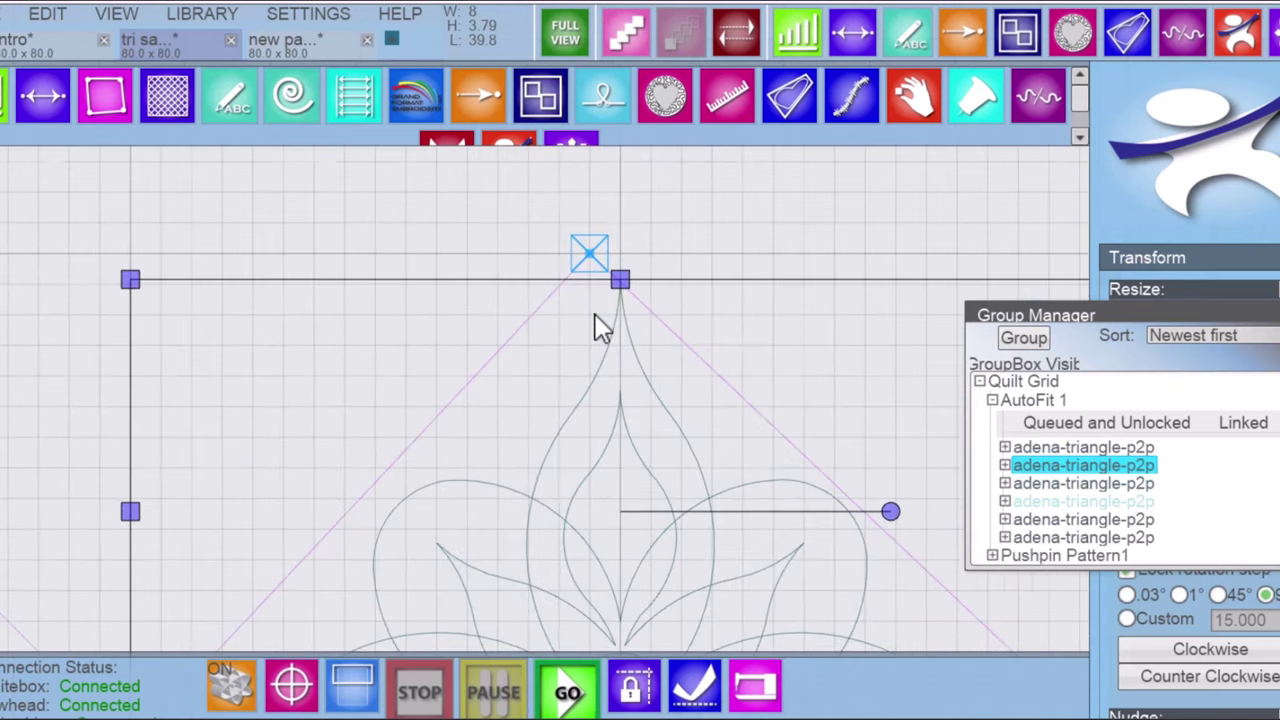
pyautogui.scroll(4, 597, 320)
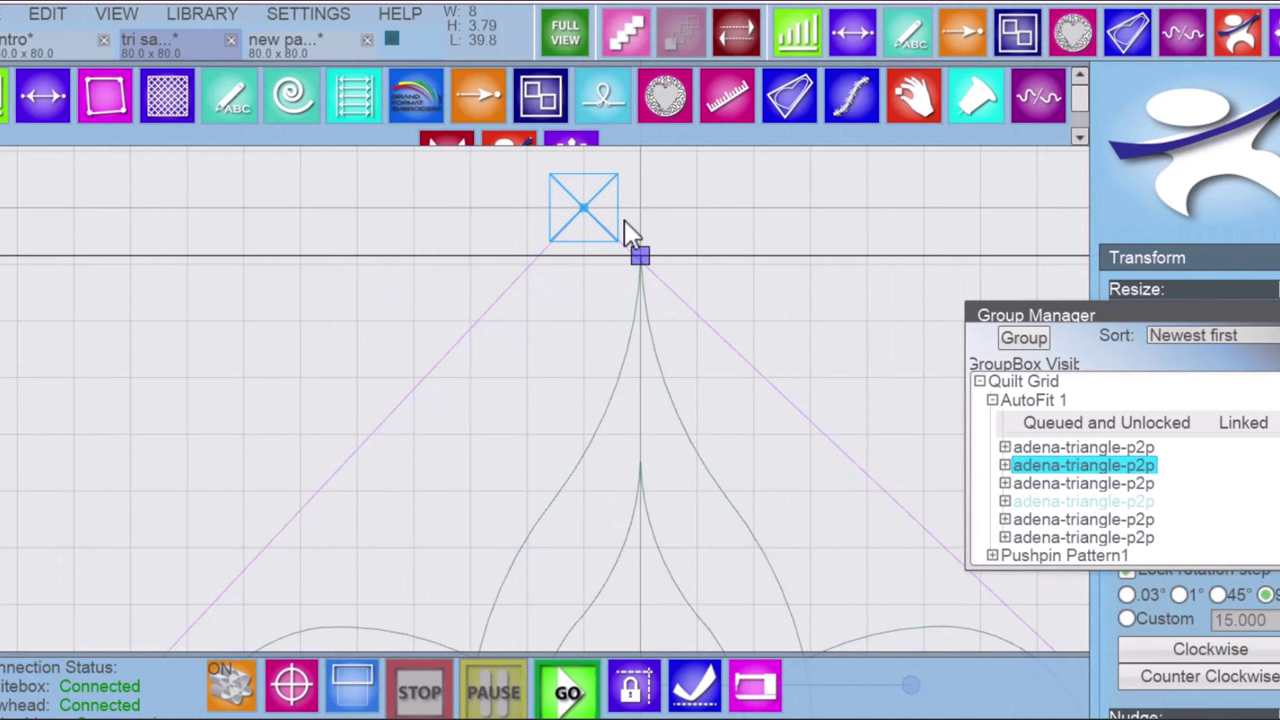
pyautogui.scroll(-2, 555, 250)
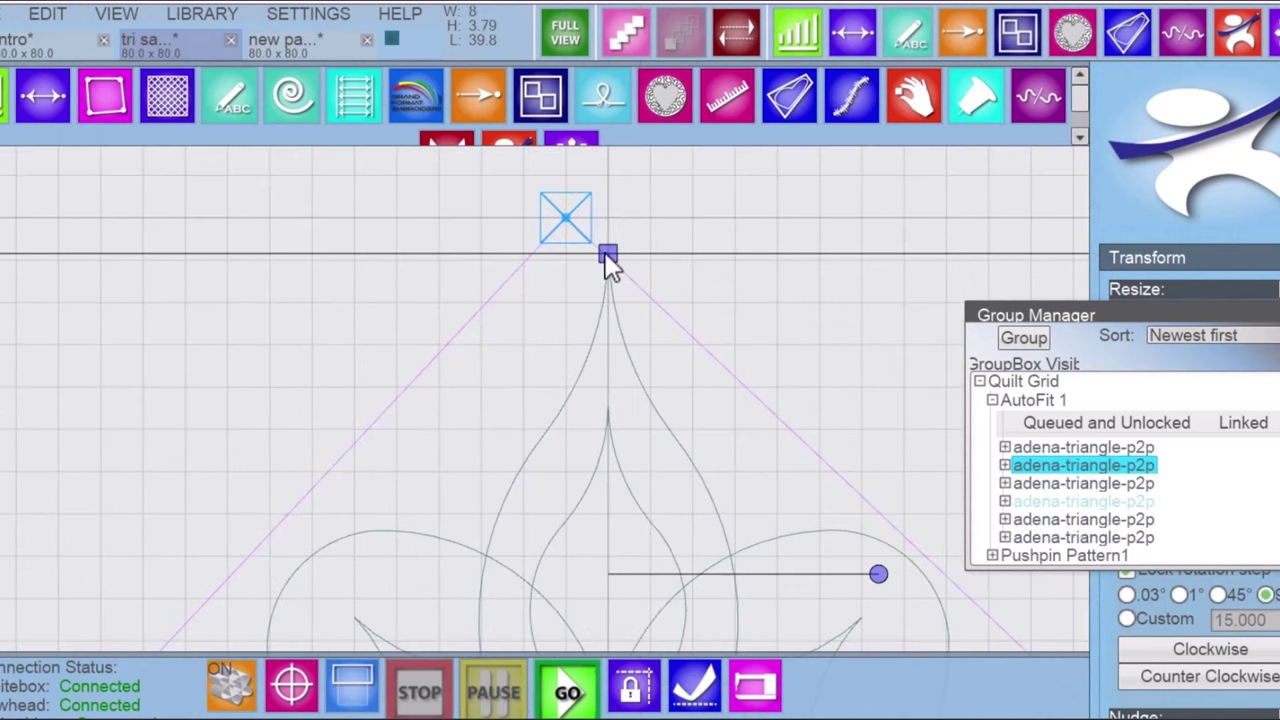
pyautogui.moveTo(606, 250); pyautogui.dragTo(607, 240)
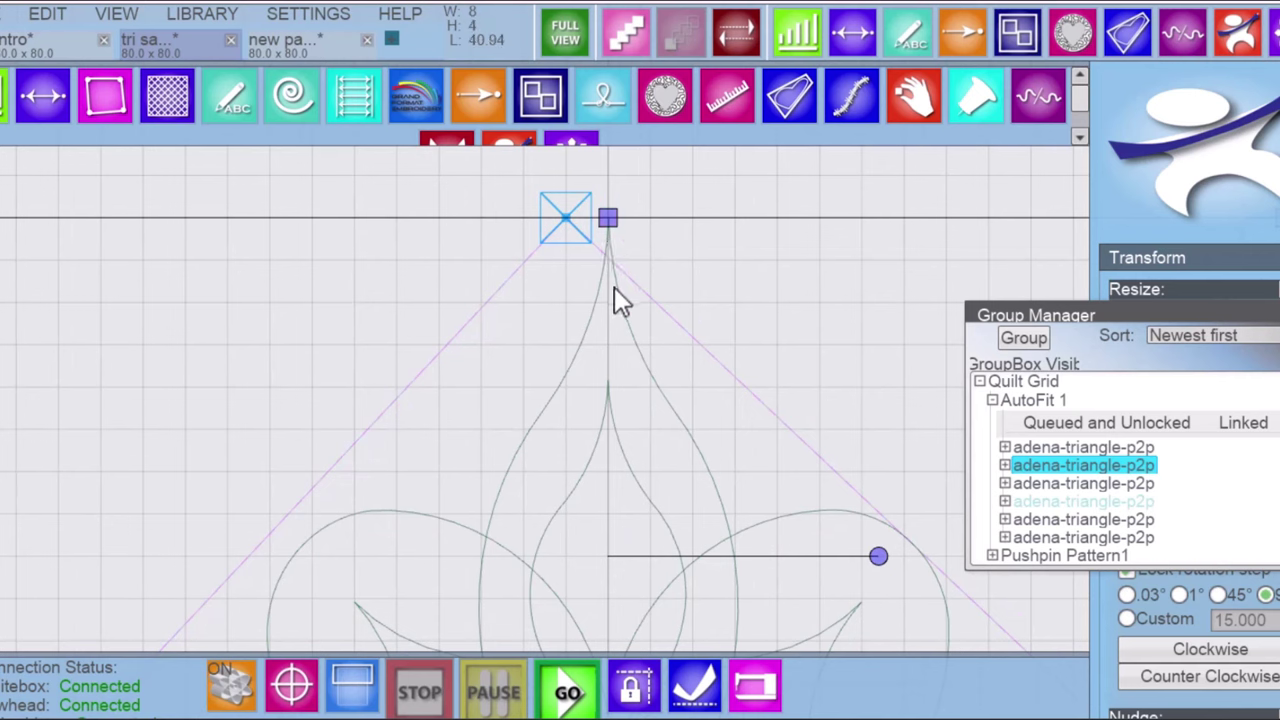
# Step: Turn off Snap to Grid and lower the pattern's tip to height 3.91
pyautogui.click(305, 14)
pyautogui.moveTo(330, 115)
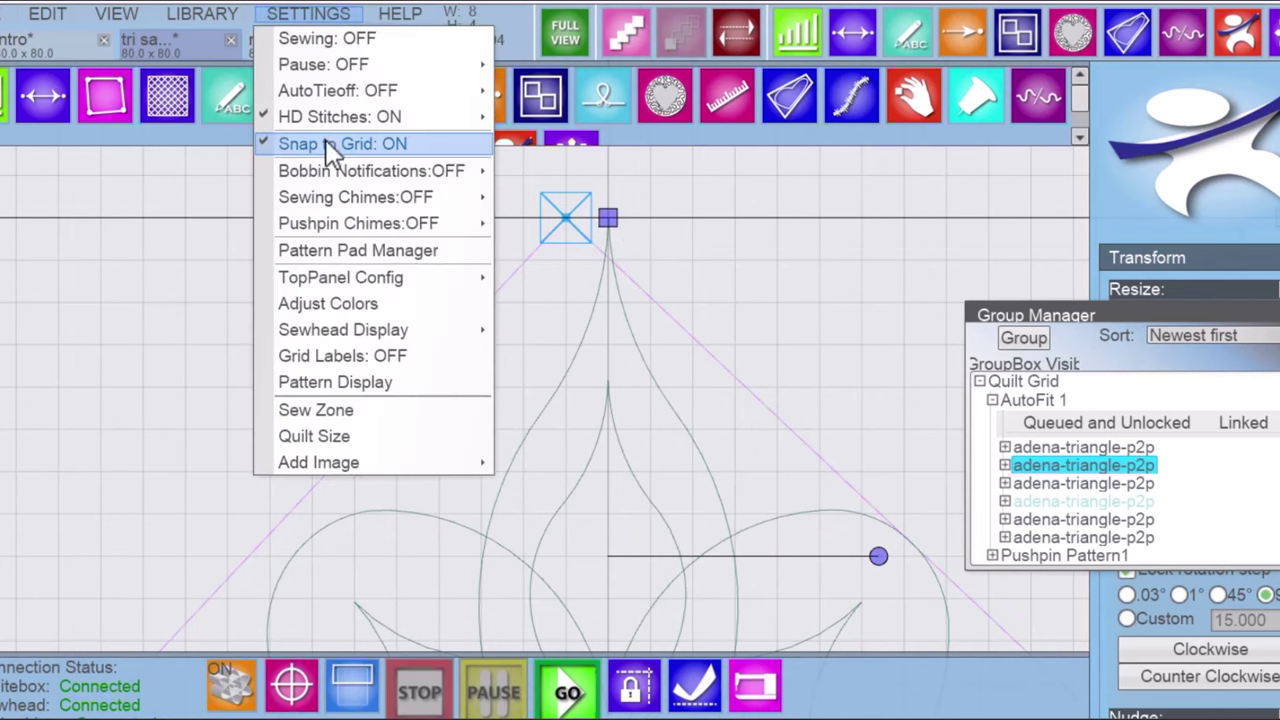
pyautogui.click(330, 145)
pyautogui.click(336, 30)
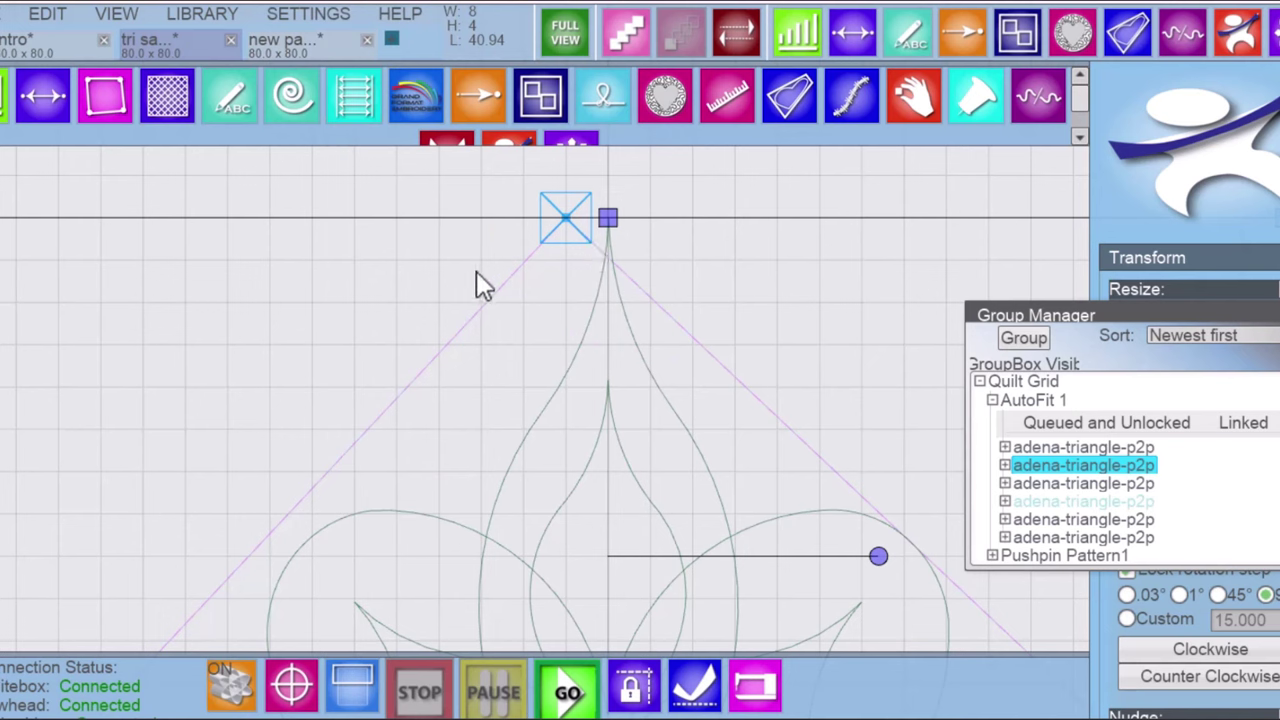
pyautogui.moveTo(607, 216); pyautogui.dragTo(608, 233)
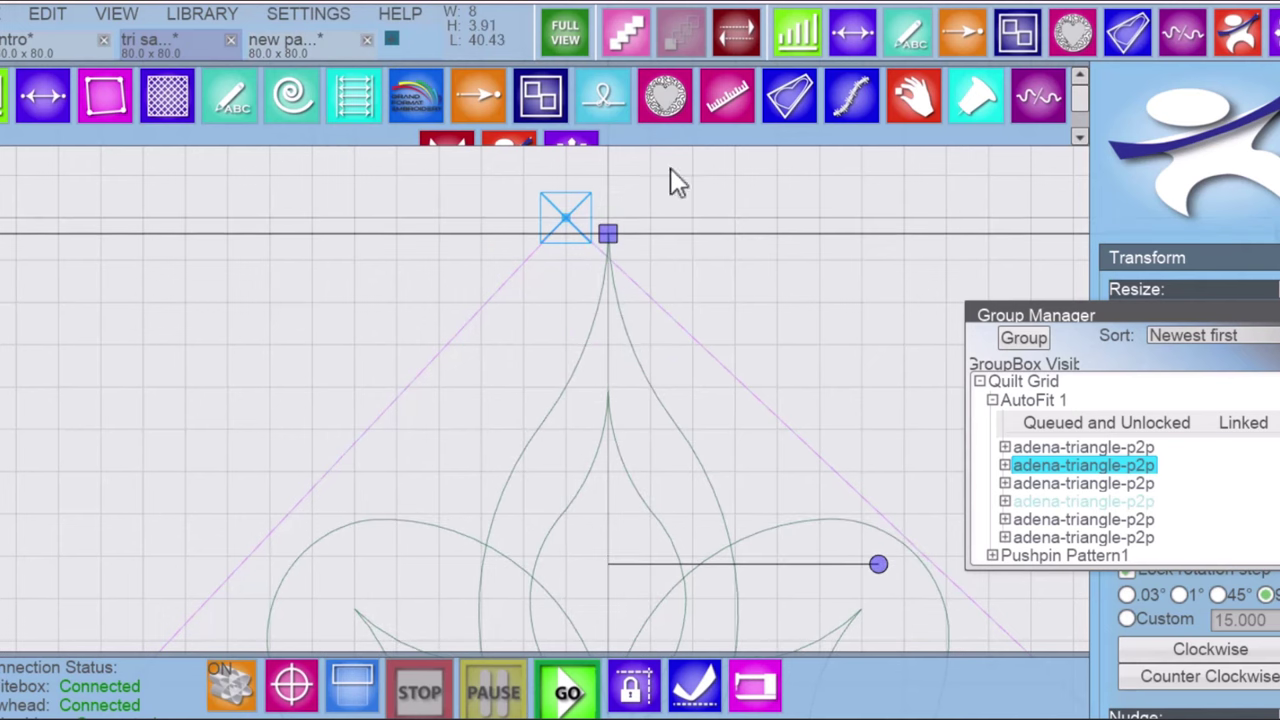
# Step: Morph the lotus by adding a top point and dragging it onto the apex (height 3.95)
pyautogui.click(805, 112)
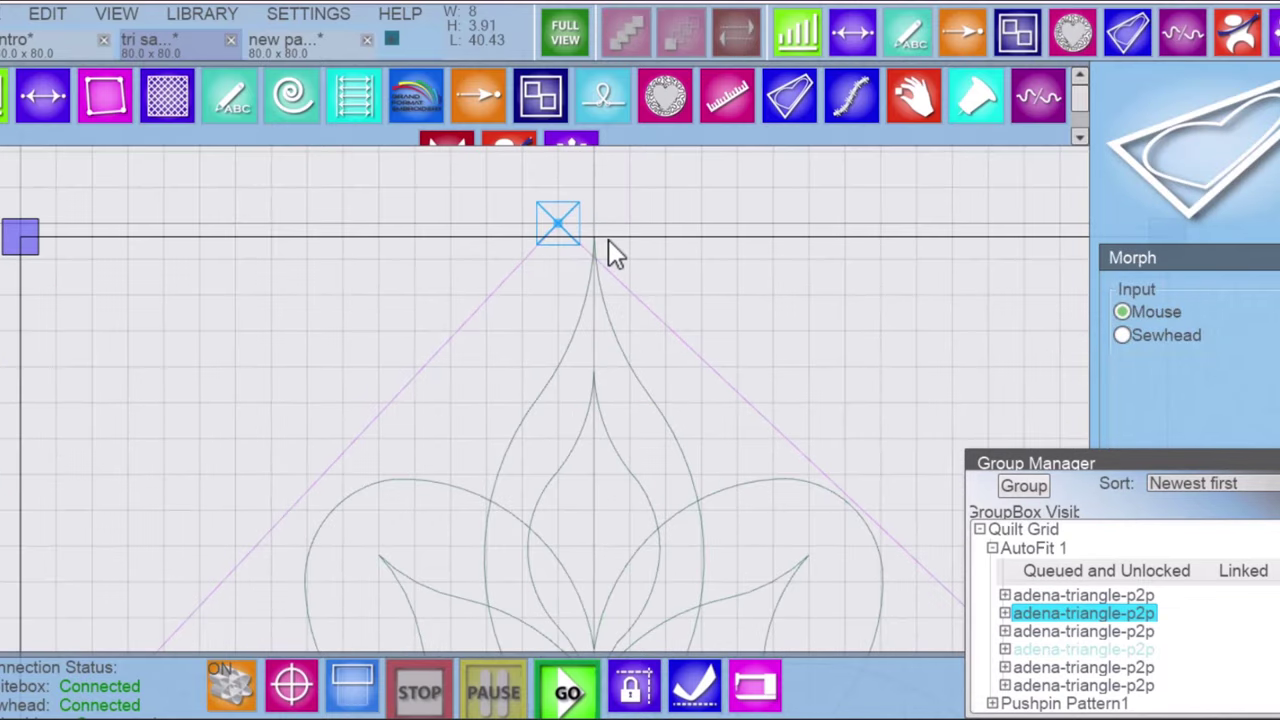
pyautogui.scroll(-2, 608, 245)
pyautogui.moveTo(608, 245); pyautogui.dragTo(565, 241)
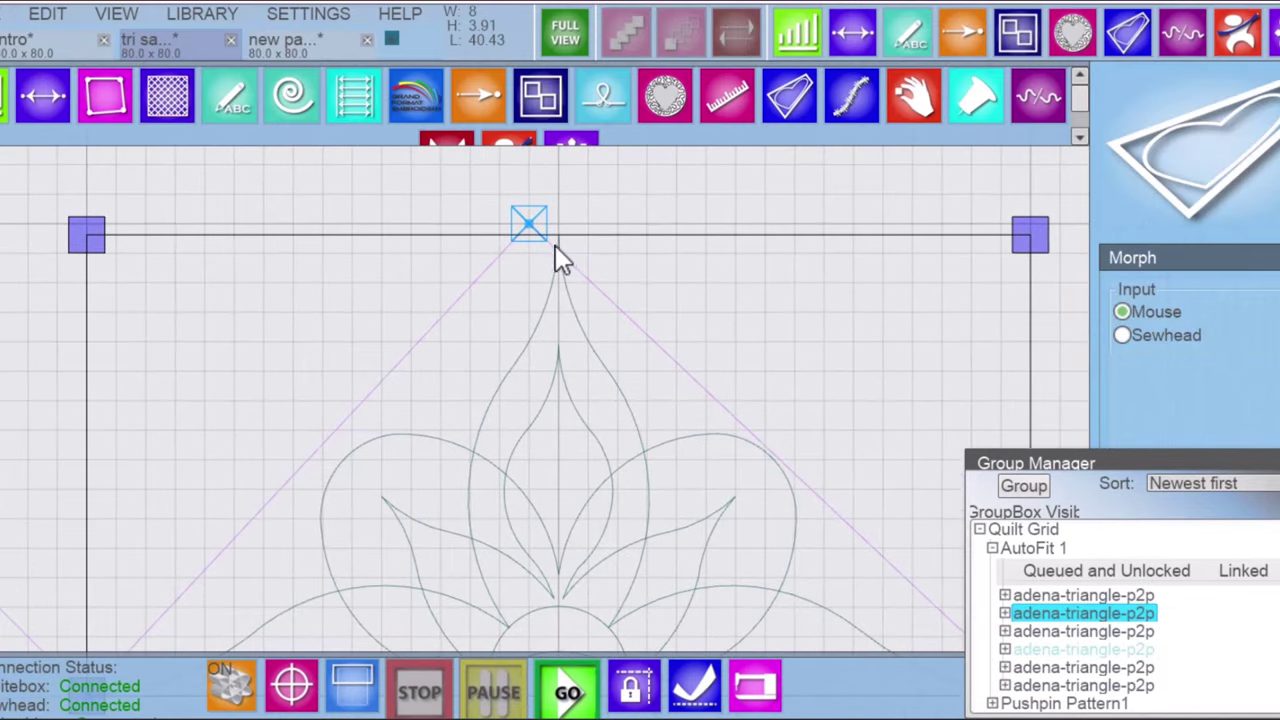
pyautogui.scroll(2, 559, 237)
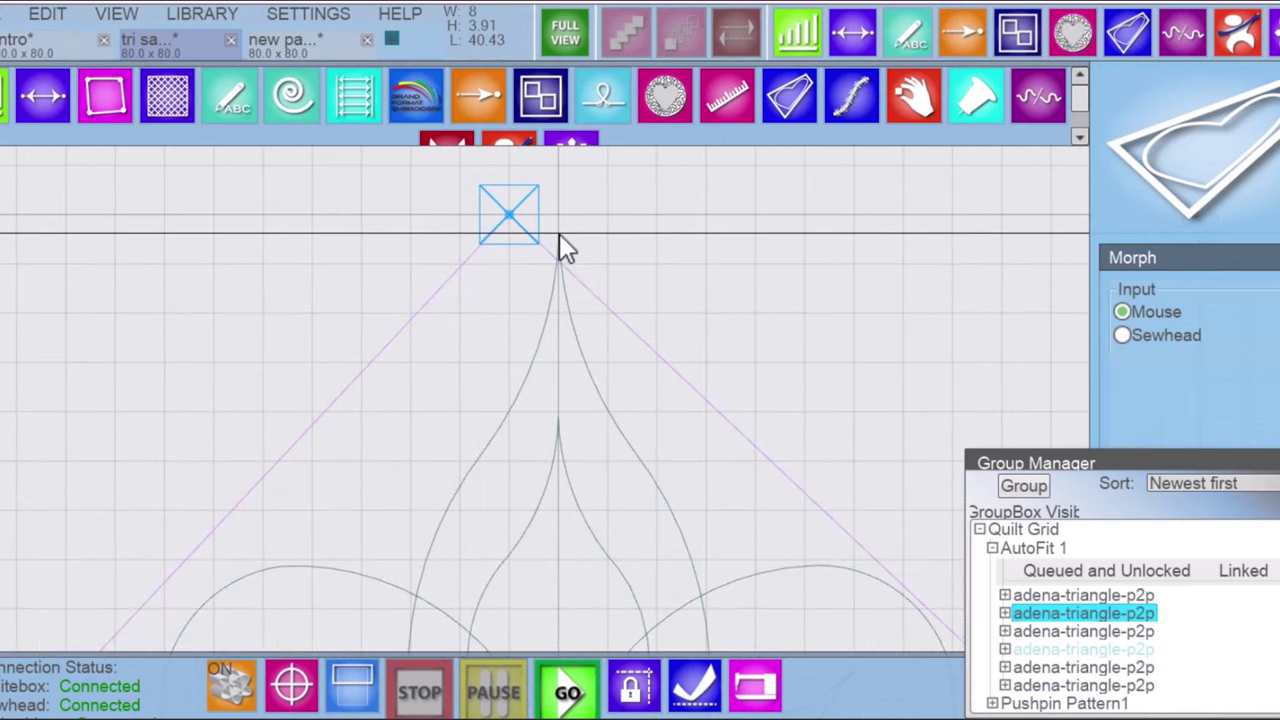
pyautogui.rightClick(559, 235)
pyautogui.click(603, 252)
pyautogui.moveTo(564, 241); pyautogui.dragTo(516, 238)
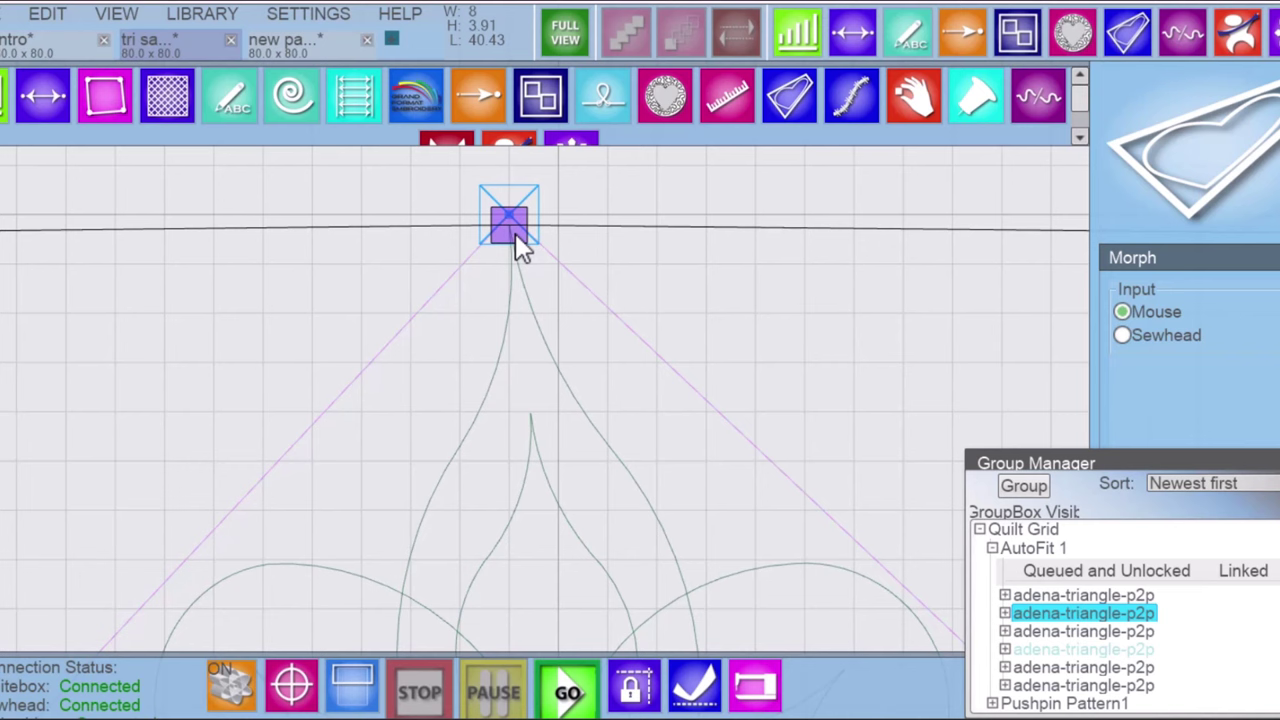
pyautogui.moveTo(517, 238); pyautogui.dragTo(507, 249)
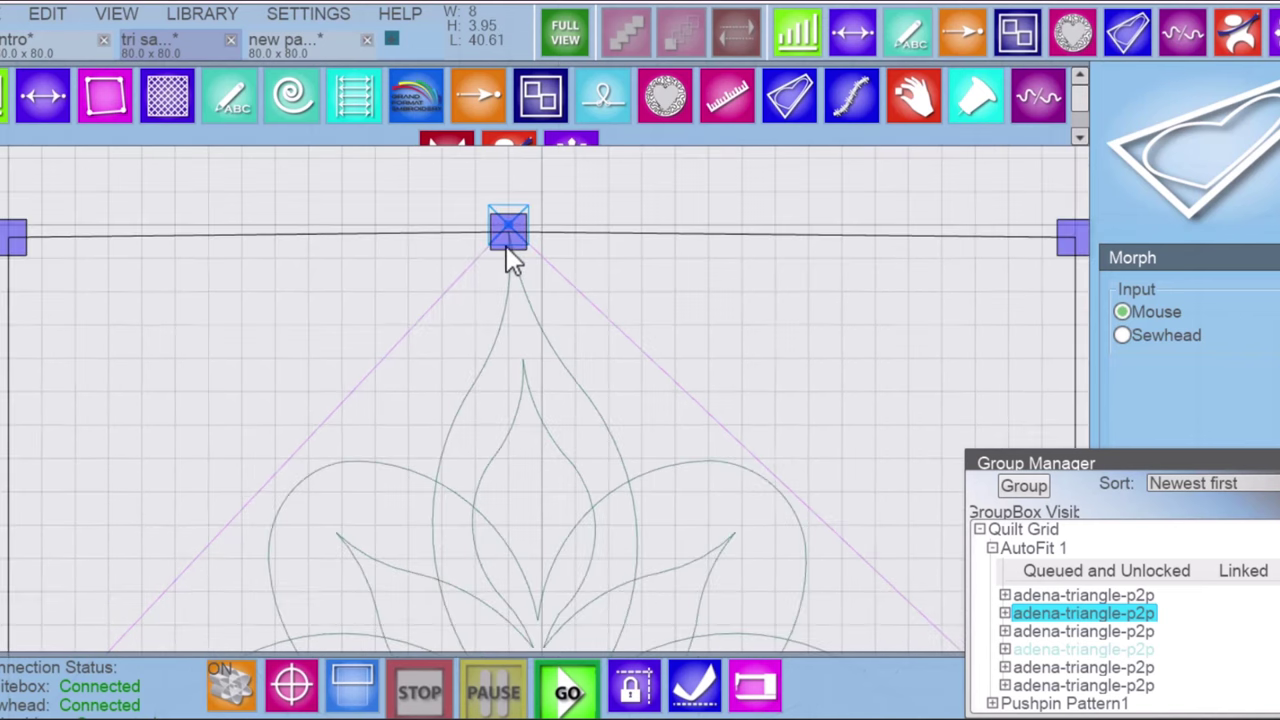
pyautogui.scroll(-1, 512, 262)
# Step: Add side morph points, bending the lotus's right side inward and left side outward
pyautogui.scroll(-2, 356, 345)
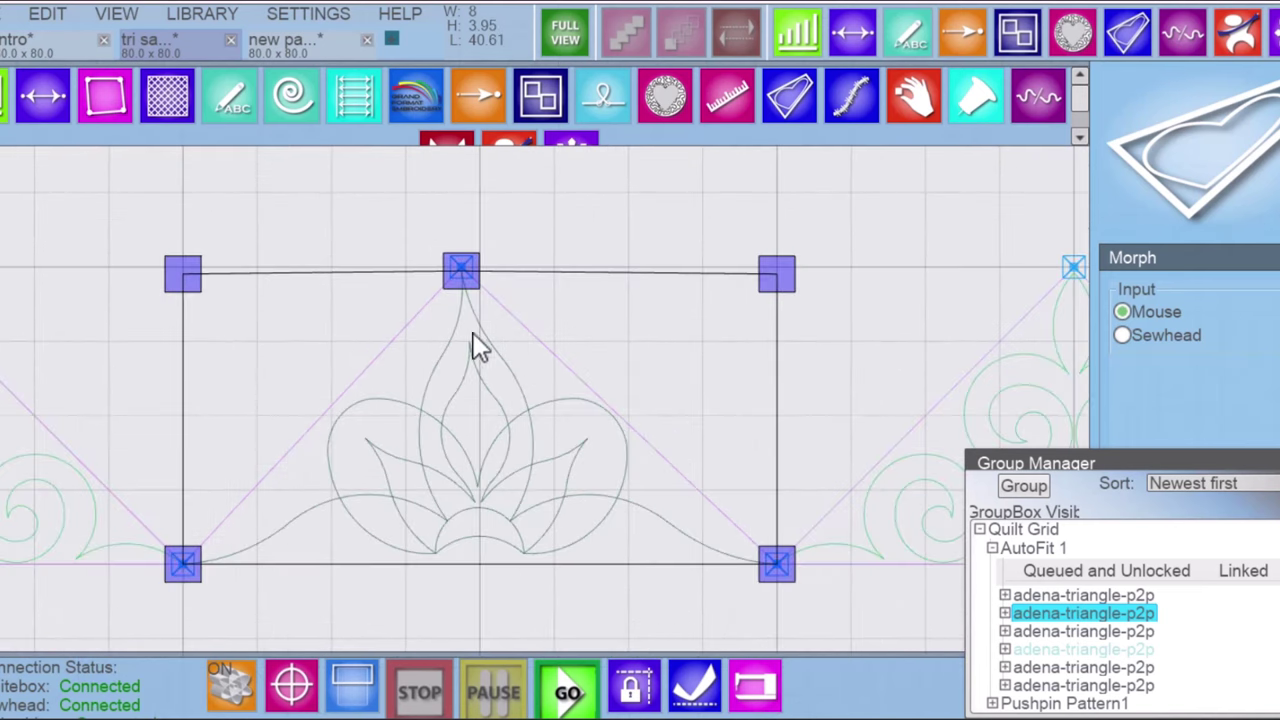
pyautogui.rightClick(778, 392)
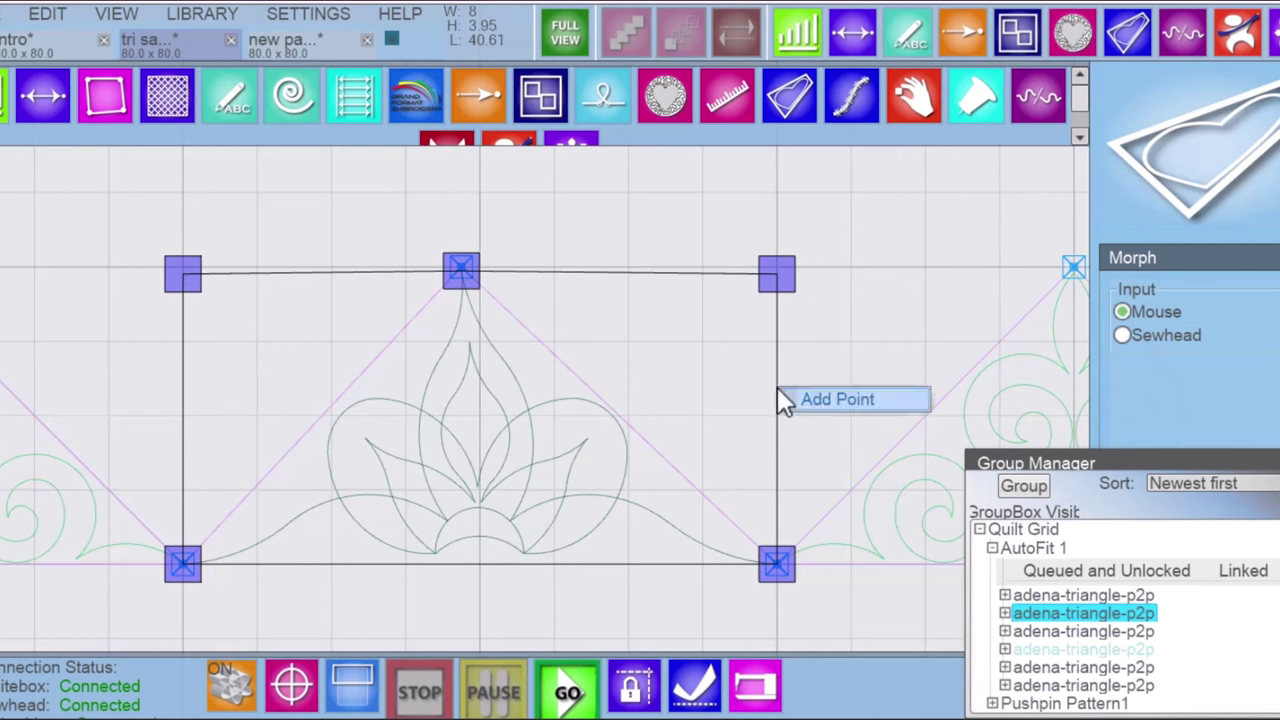
pyautogui.click(797, 400)
pyautogui.moveTo(778, 391); pyautogui.dragTo(756, 397)
pyautogui.rightClick(185, 418)
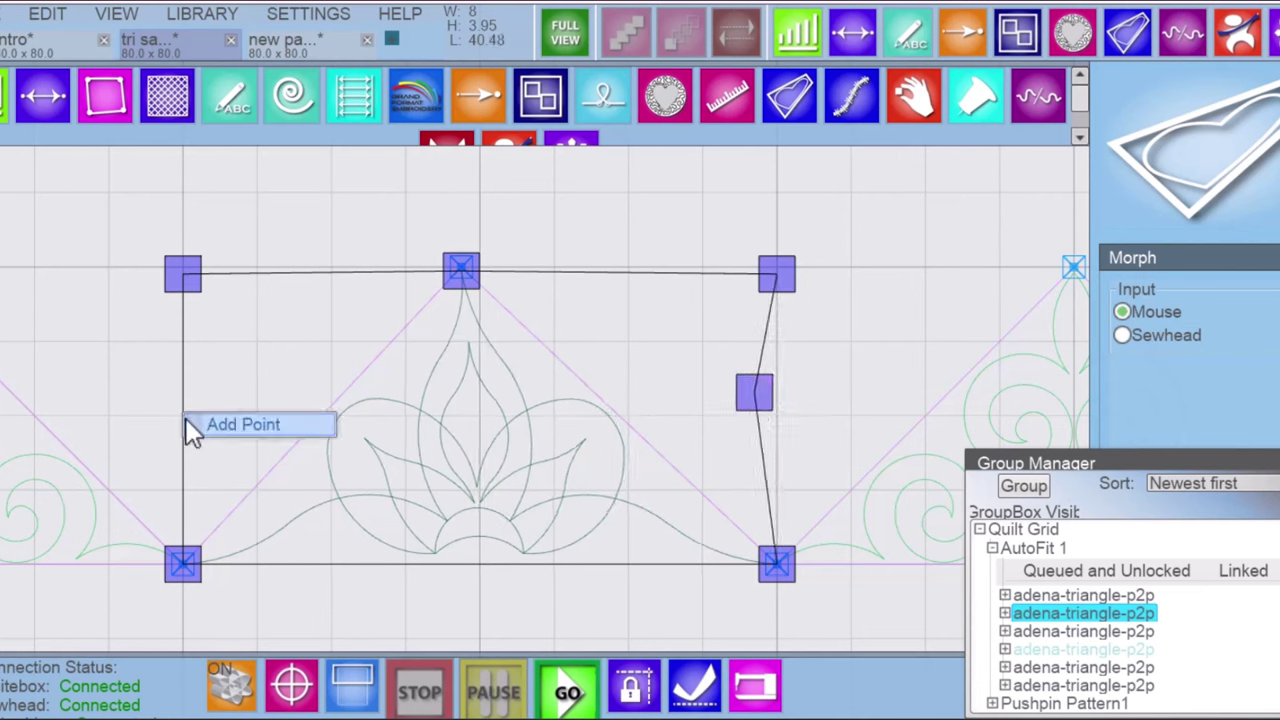
pyautogui.click(205, 425)
pyautogui.moveTo(178, 414); pyautogui.dragTo(139, 412)
pyautogui.scroll(-4, 199, 384)
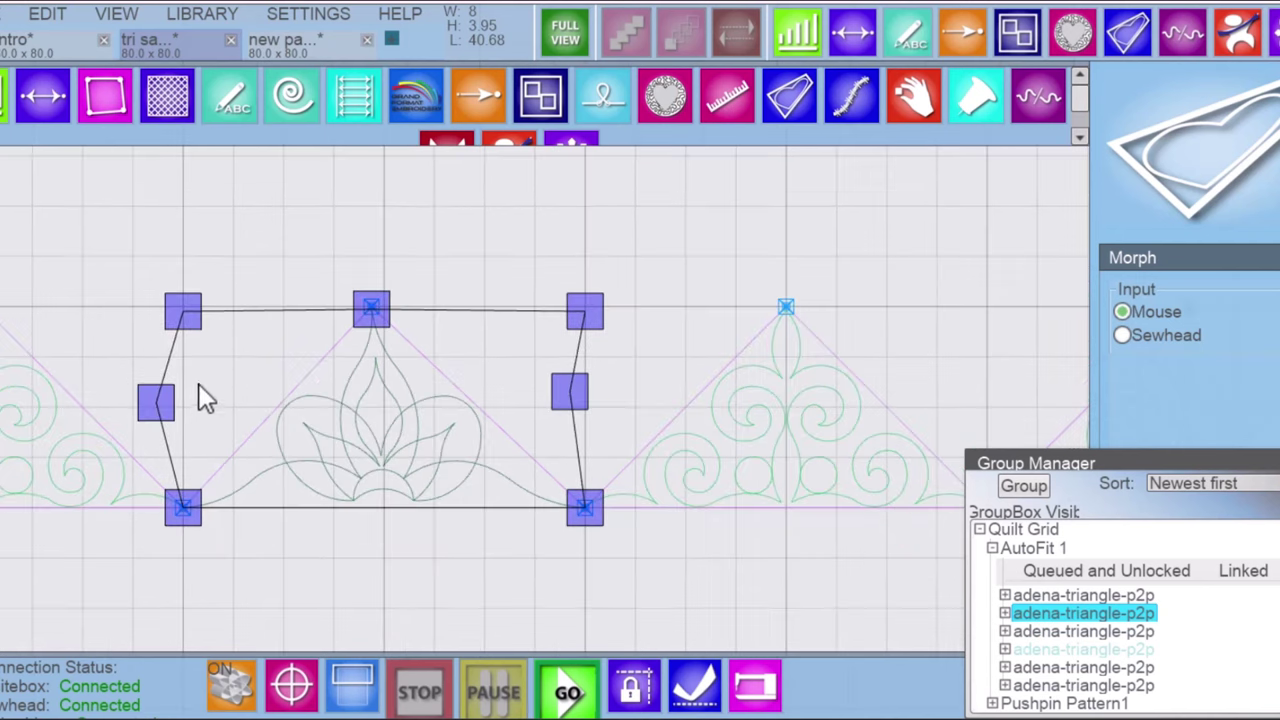
pyautogui.scroll(3, 740, 376)
pyautogui.scroll(5, 799, 380)
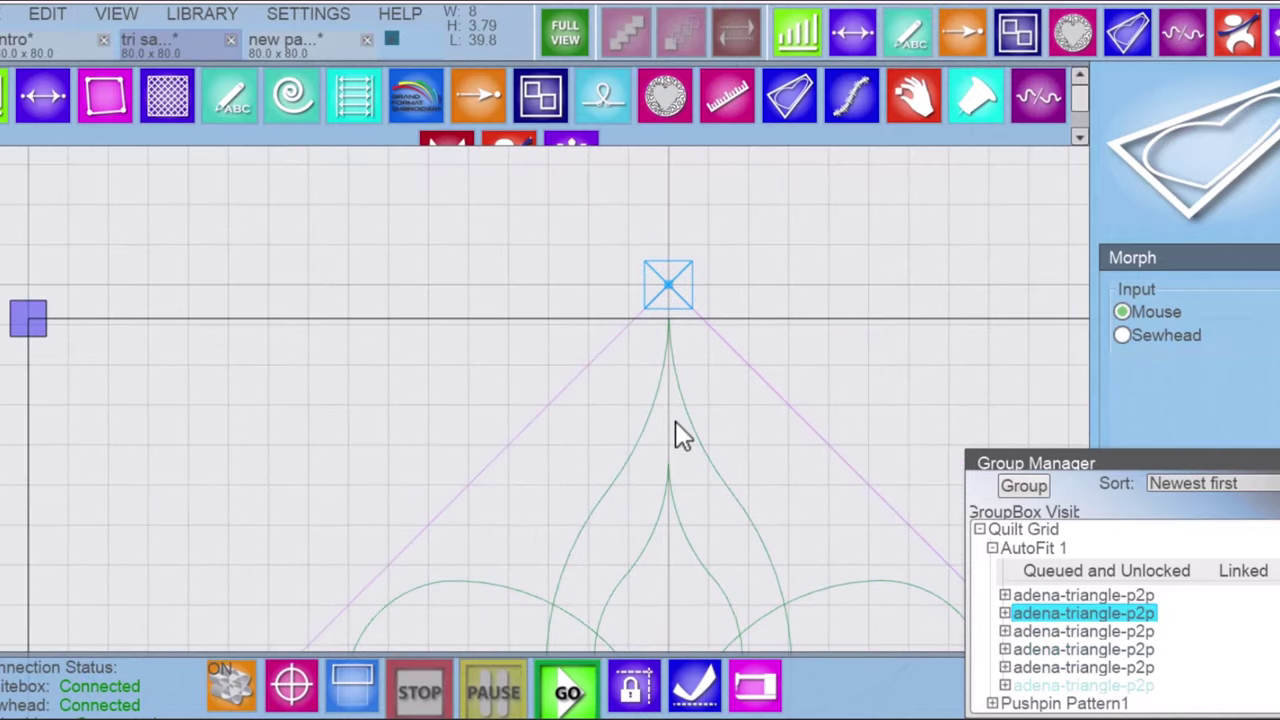
# Step: Resize two more lotus patterns to height 4 so their tips reach the apexes
pyautogui.click(1240, 30)
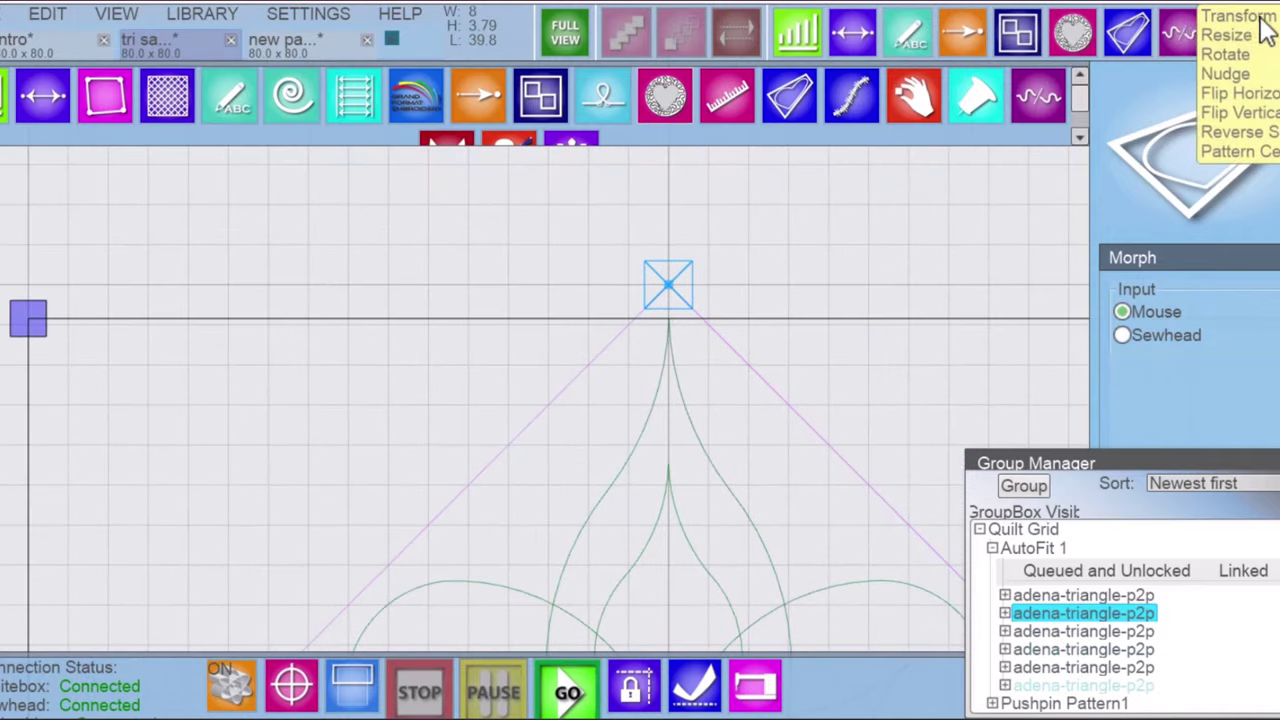
pyautogui.click(1232, 31)
pyautogui.moveTo(654, 347); pyautogui.dragTo(654, 294)
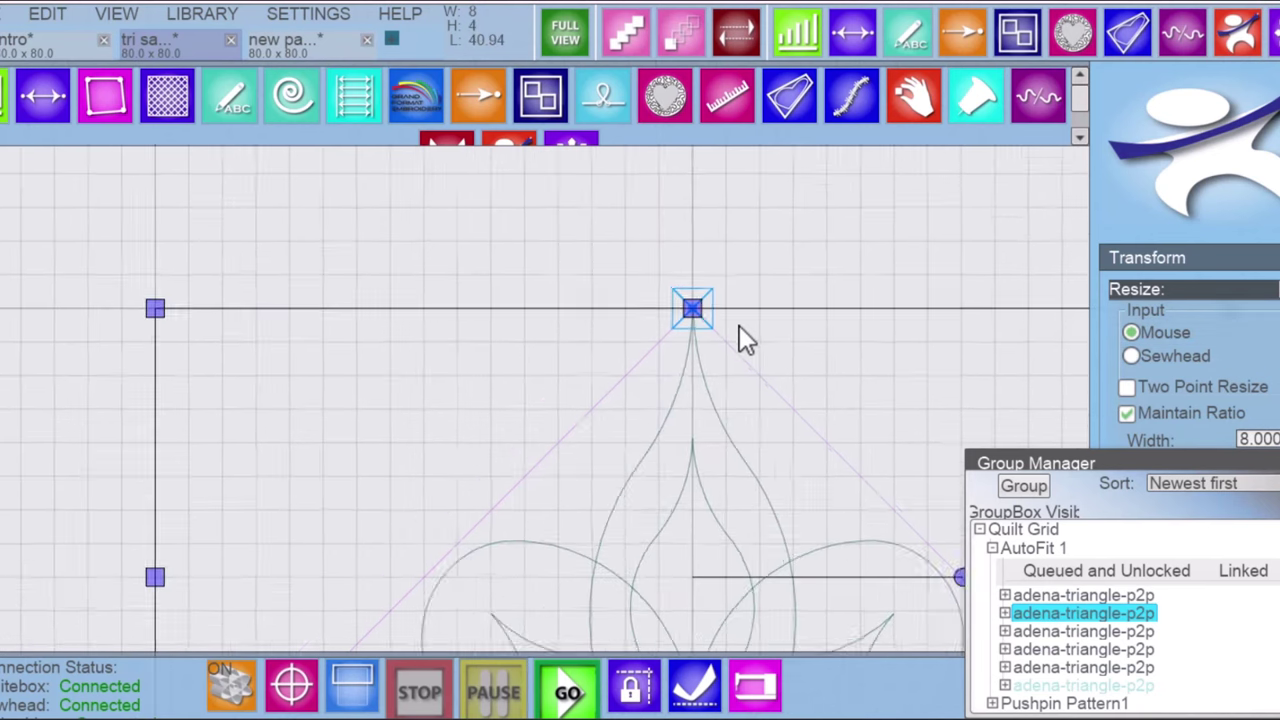
pyautogui.moveTo(386, 323)
pyautogui.mouseDown()
pyautogui.moveTo(731, 320)
pyautogui.moveTo(369, 337)
pyautogui.mouseUp()
pyautogui.scroll(3, 369, 337)
pyautogui.scroll(6, 480, 340)
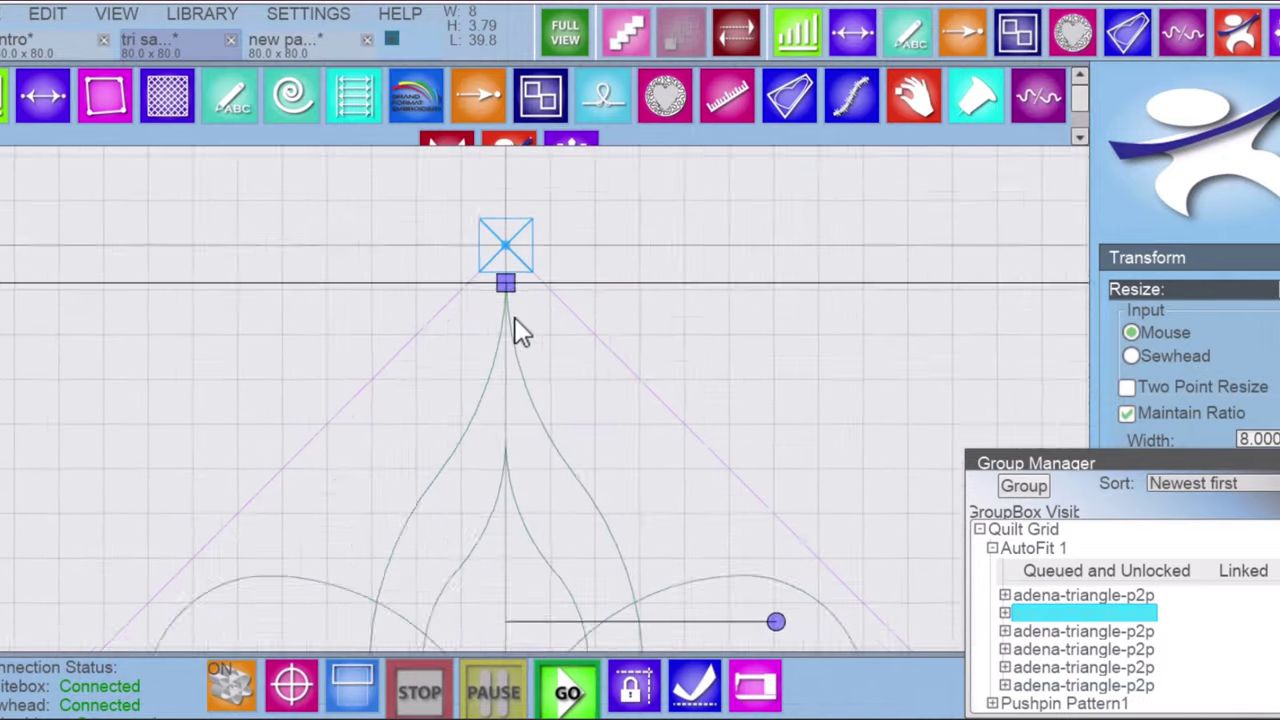
pyautogui.moveTo(492, 264); pyautogui.dragTo(493, 207)
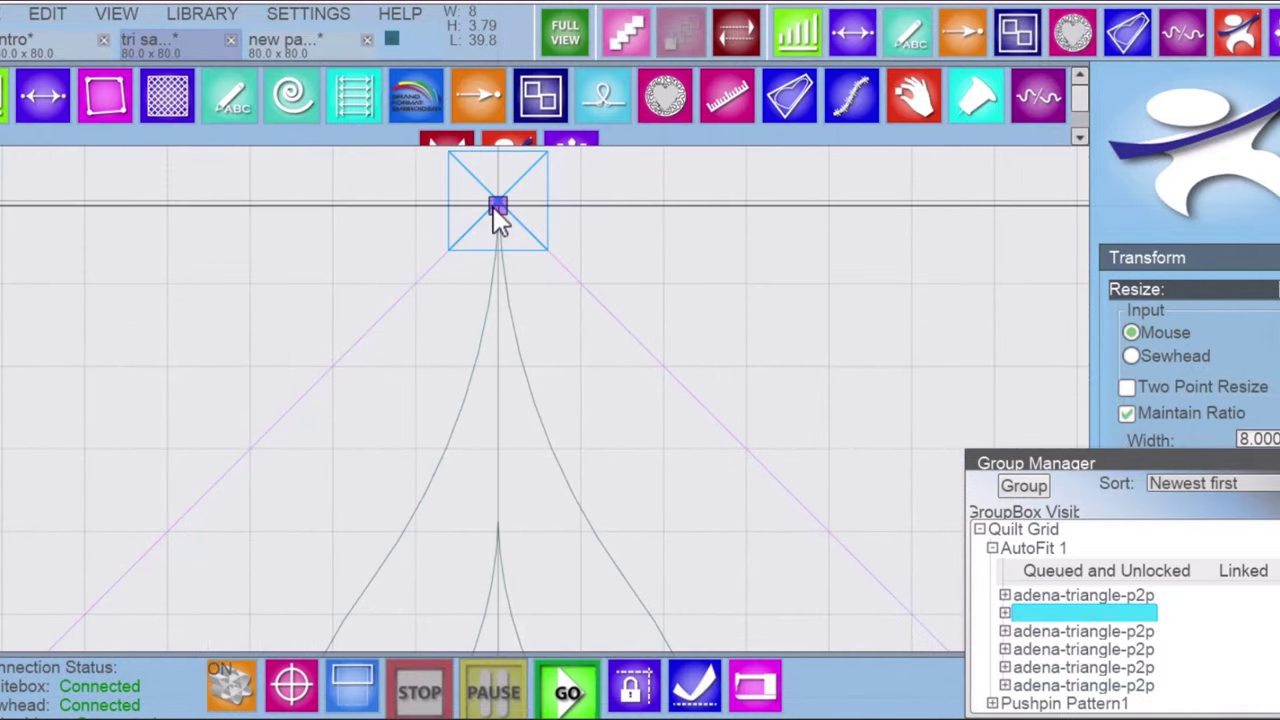
pyautogui.scroll(-3, 313, 283)
pyautogui.scroll(-8, 320, 280)
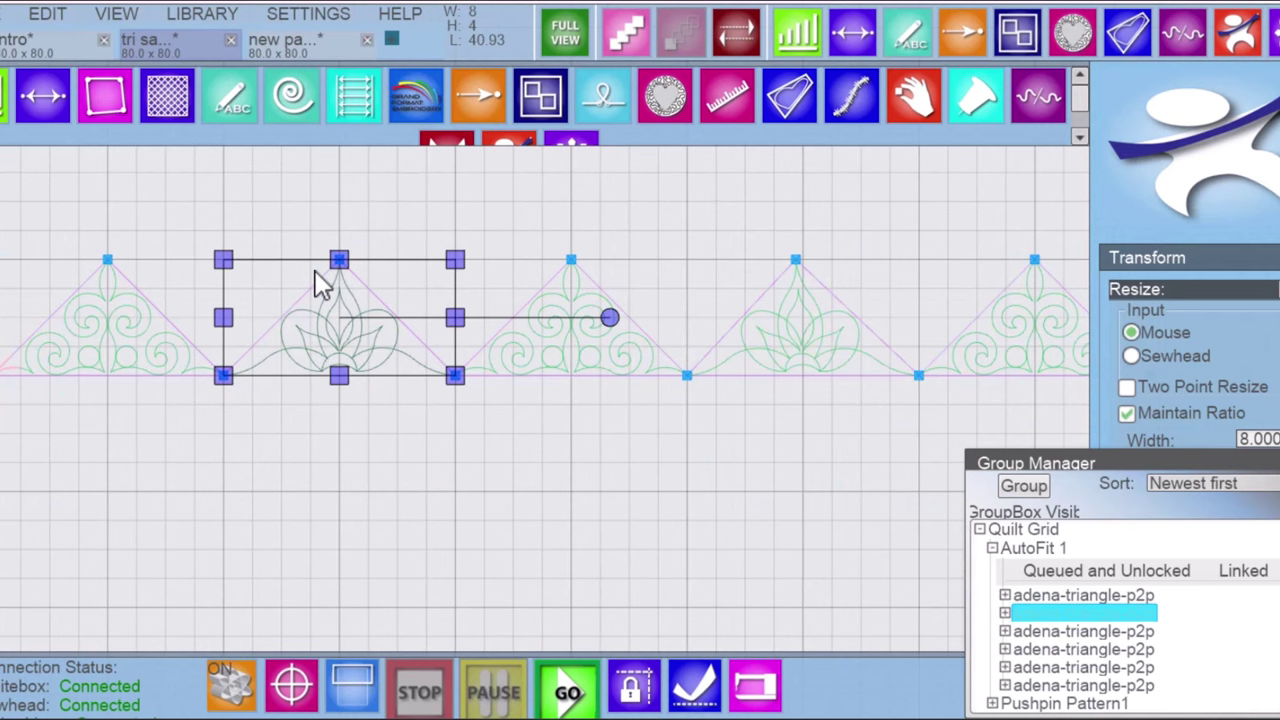
# Step: Move the Group Manager aside, select the fourth through first triangle patterns, then close it
pyautogui.moveTo(1086, 451); pyautogui.dragTo(1078, 305)
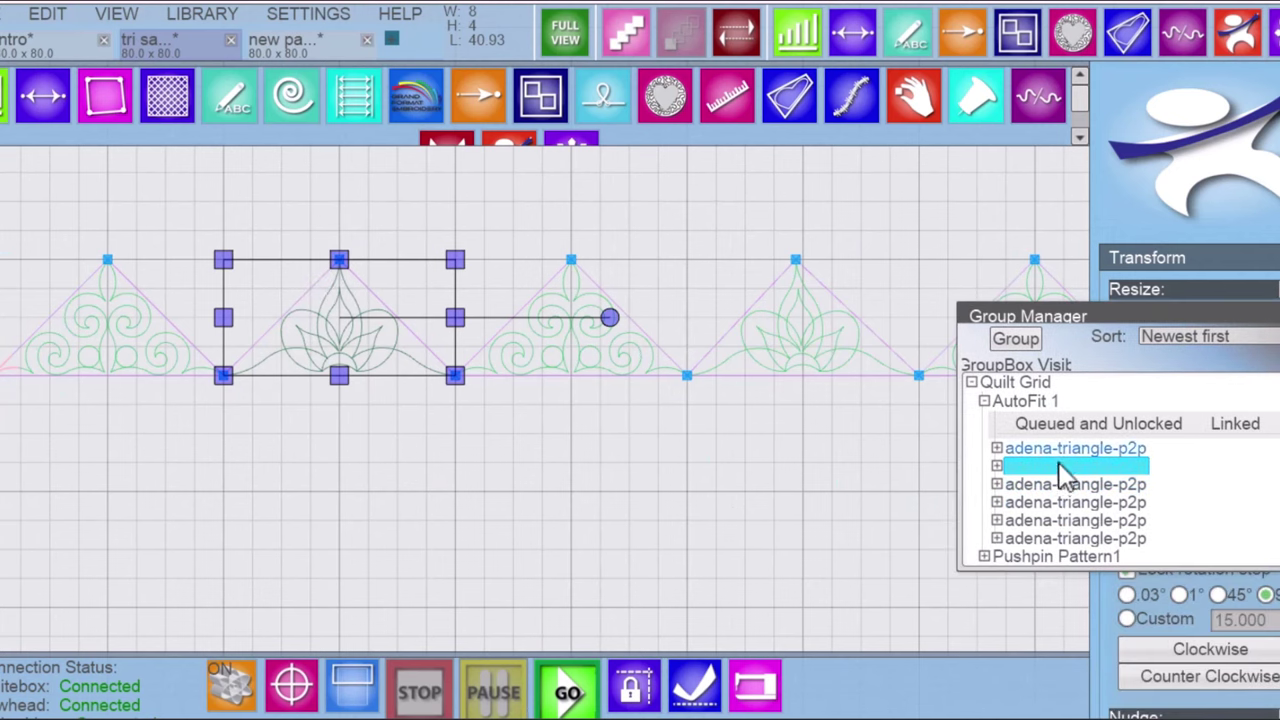
pyautogui.click(1070, 503)
pyautogui.click(600, 349)
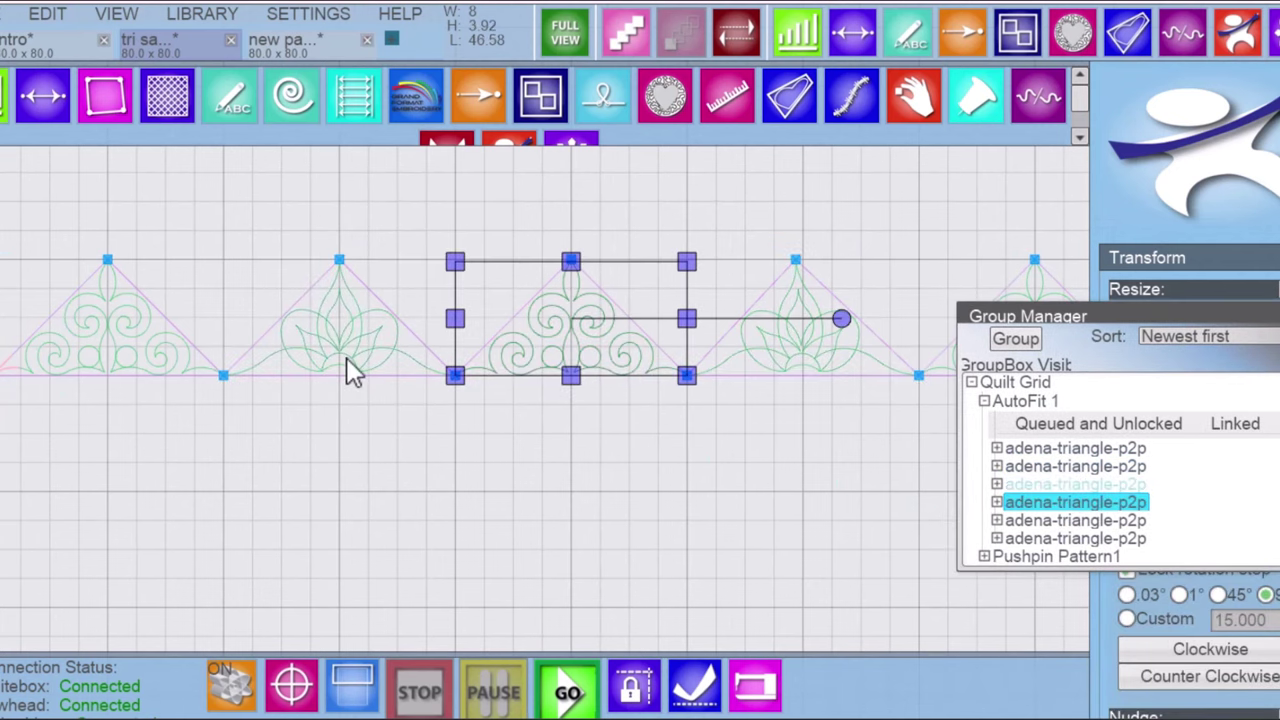
pyautogui.click(341, 357)
pyautogui.click(117, 362)
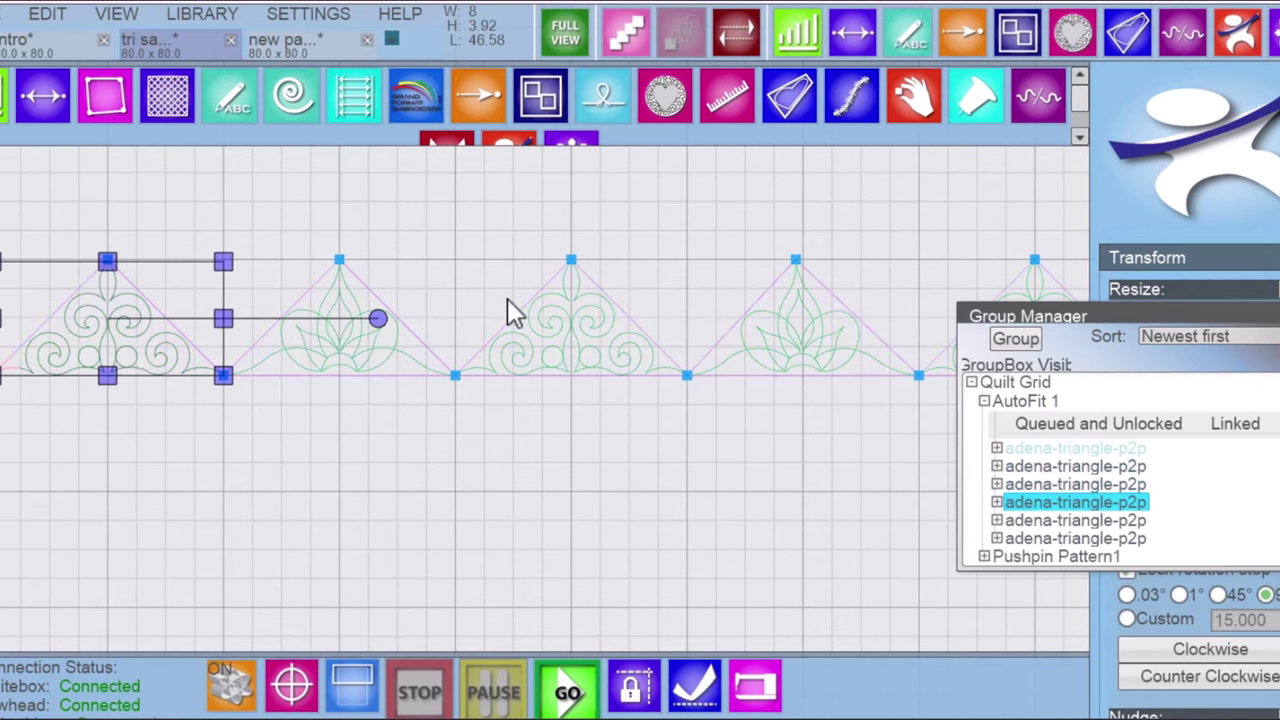
pyautogui.click(856, 457)
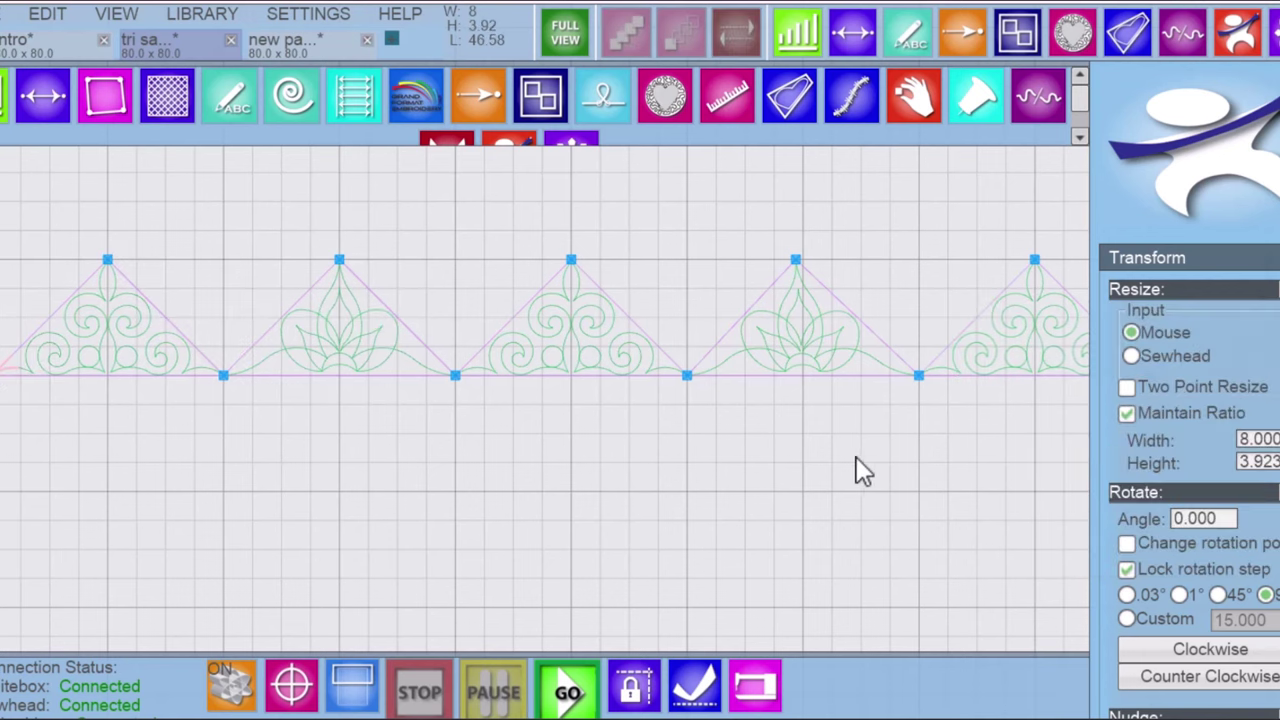
pyautogui.scroll(-2, 548, 405)
pyautogui.scroll(-1, 548, 403)
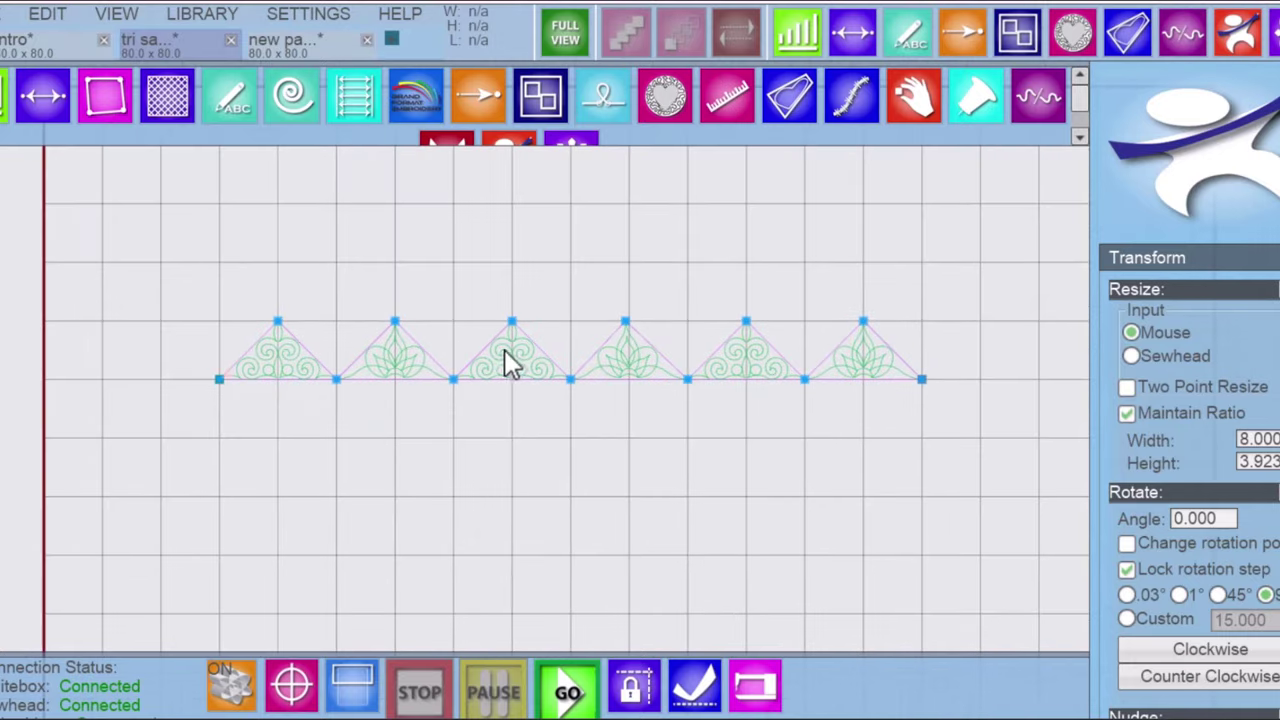
pyautogui.scroll(2, 504, 355)
pyautogui.click(533, 378)
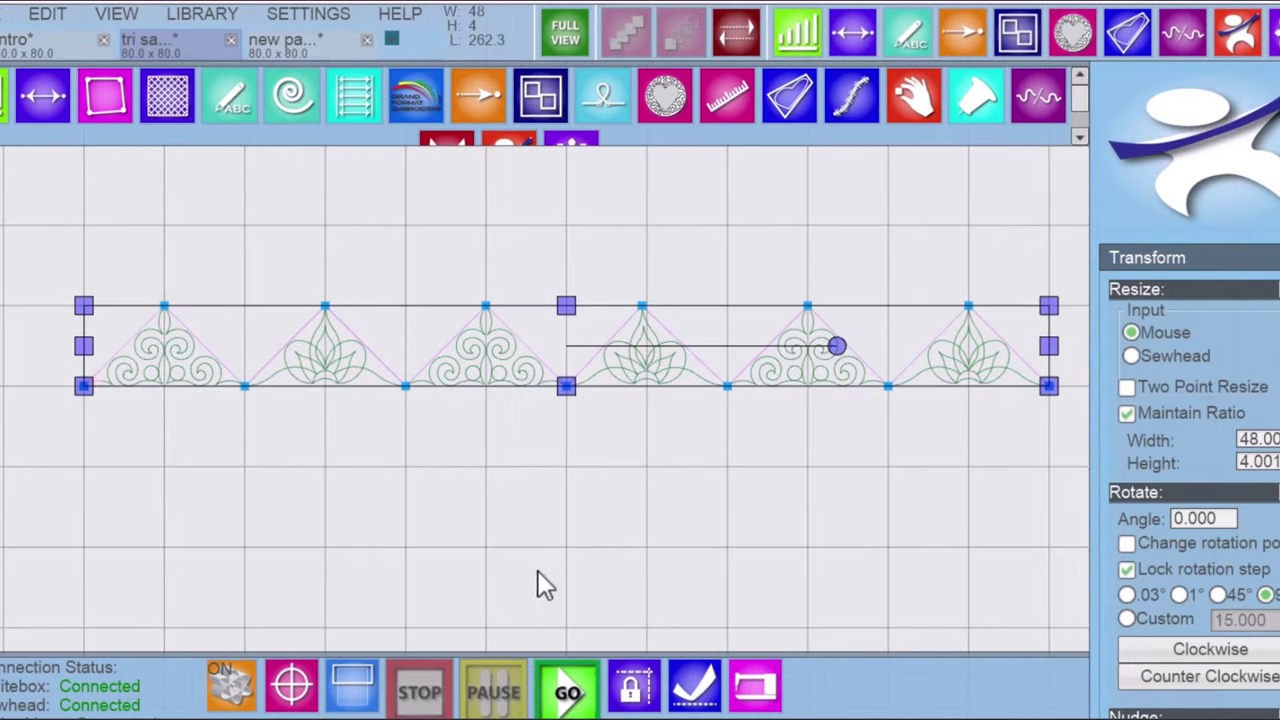
pyautogui.click(671, 548)
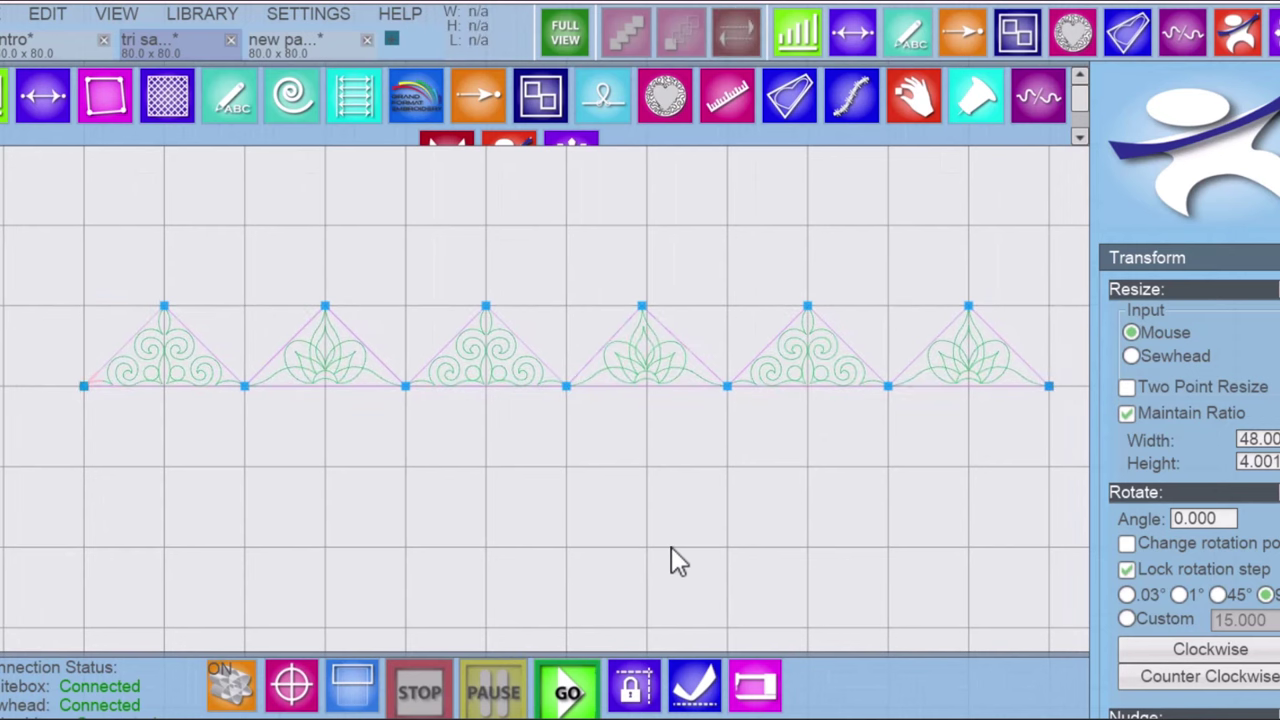